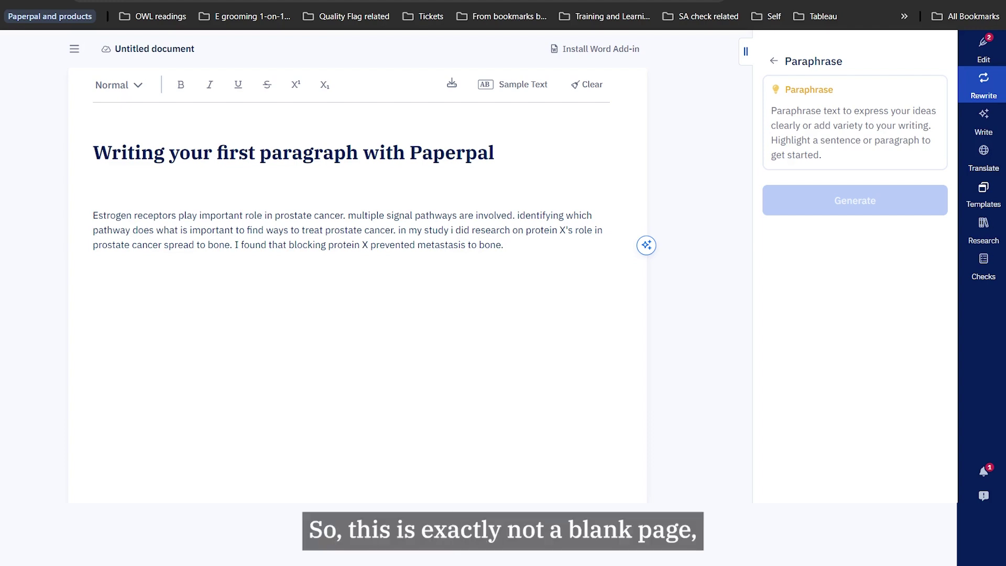
Select the whole rough draft paragraph in the document
key(Up)
key(Up)
key(Up)
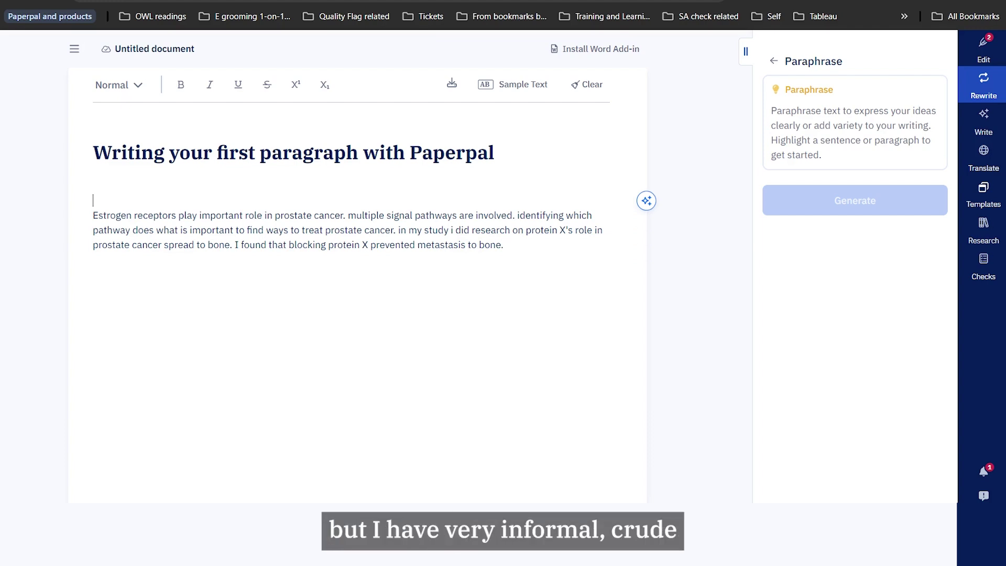
key(Down)
key(shift+Down)
key(shift+Down)
drag(603, 230, 503, 244)
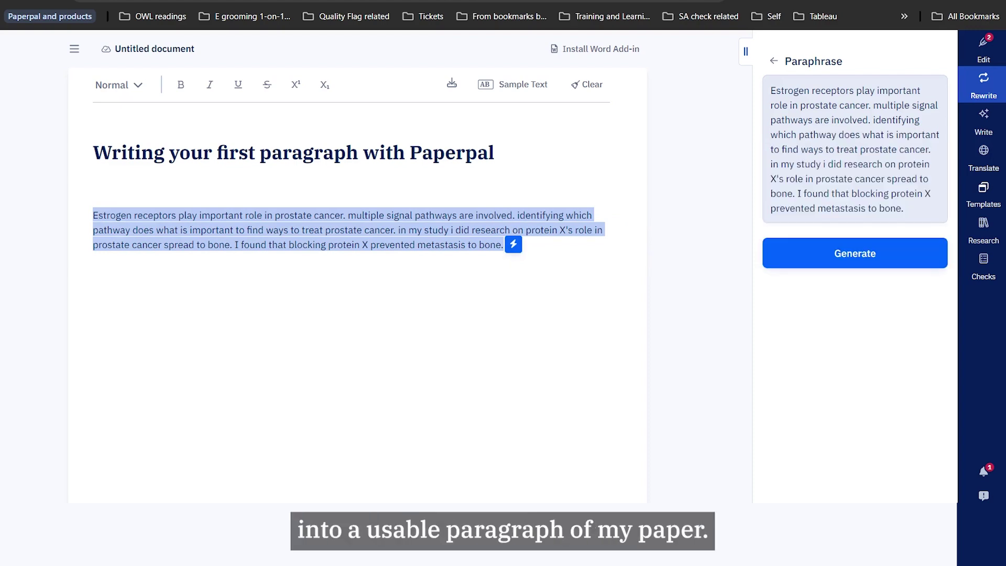
click(487, 230)
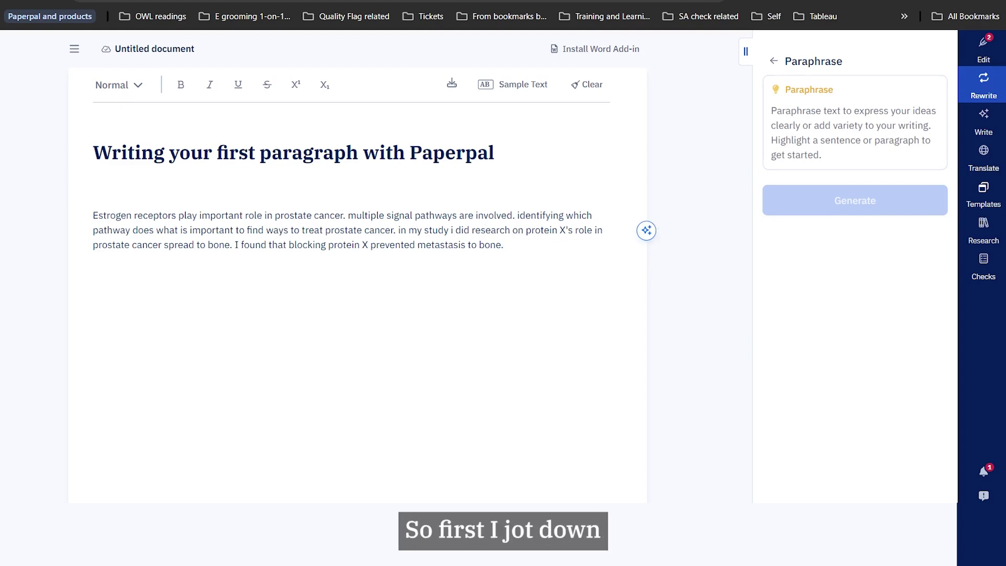
drag(93, 215, 505, 245)
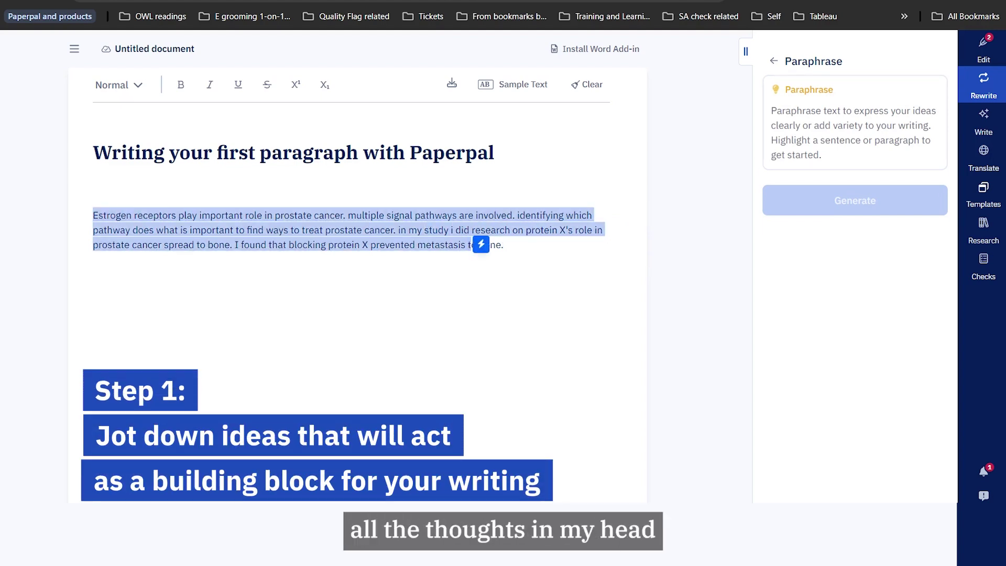
click(507, 245)
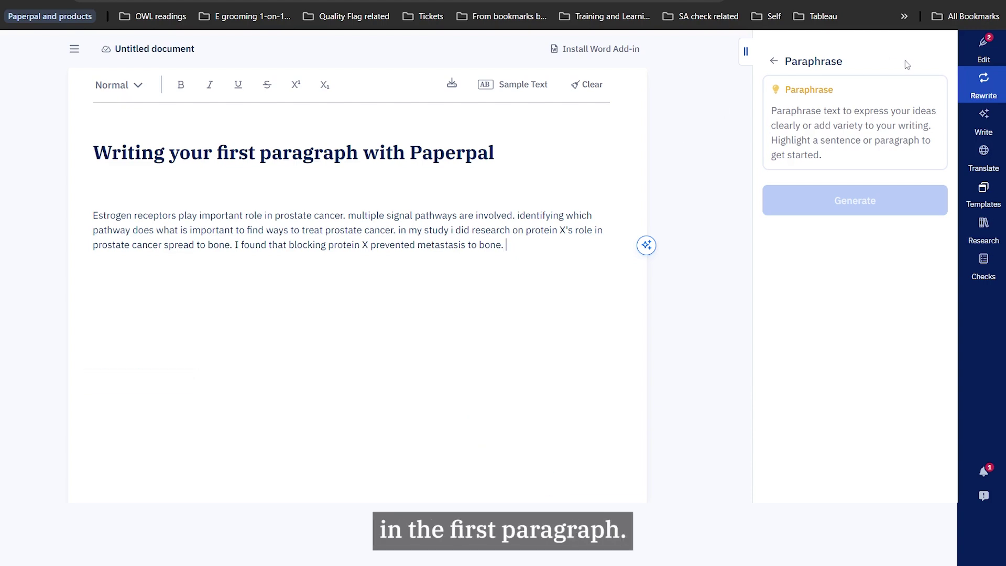
Choose the Research article template with section Discussion and field of study Medicine
click(989, 195)
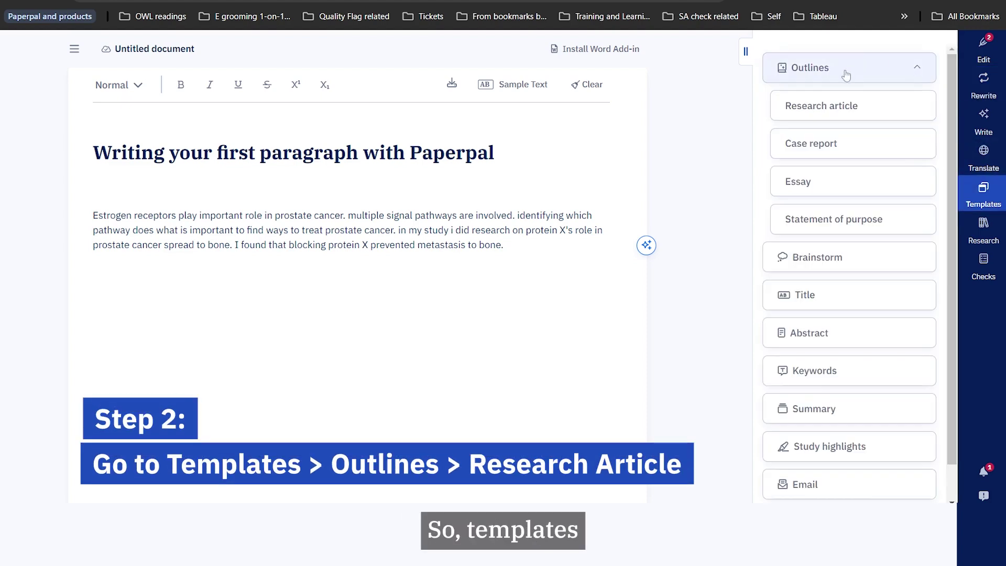
click(827, 107)
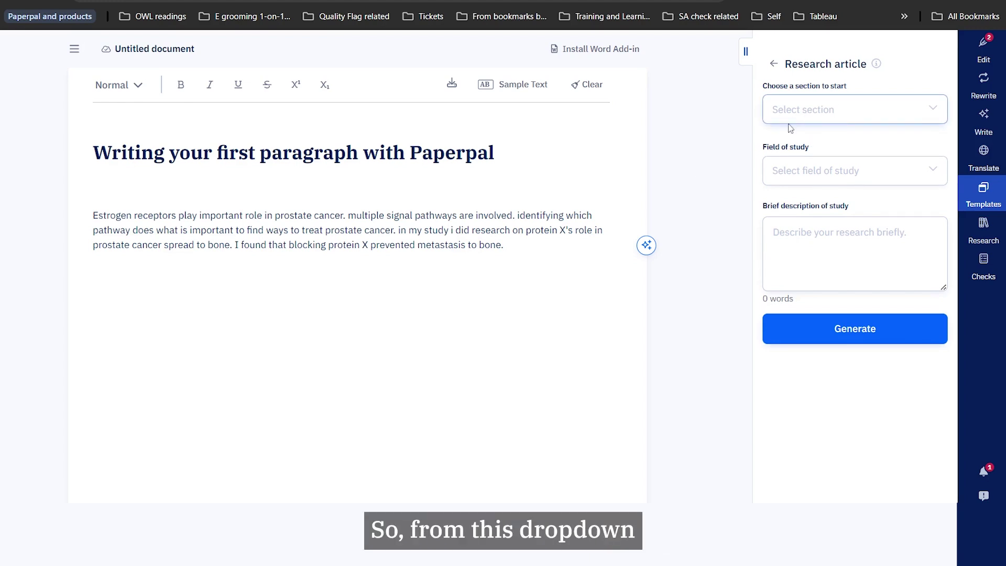
click(816, 183)
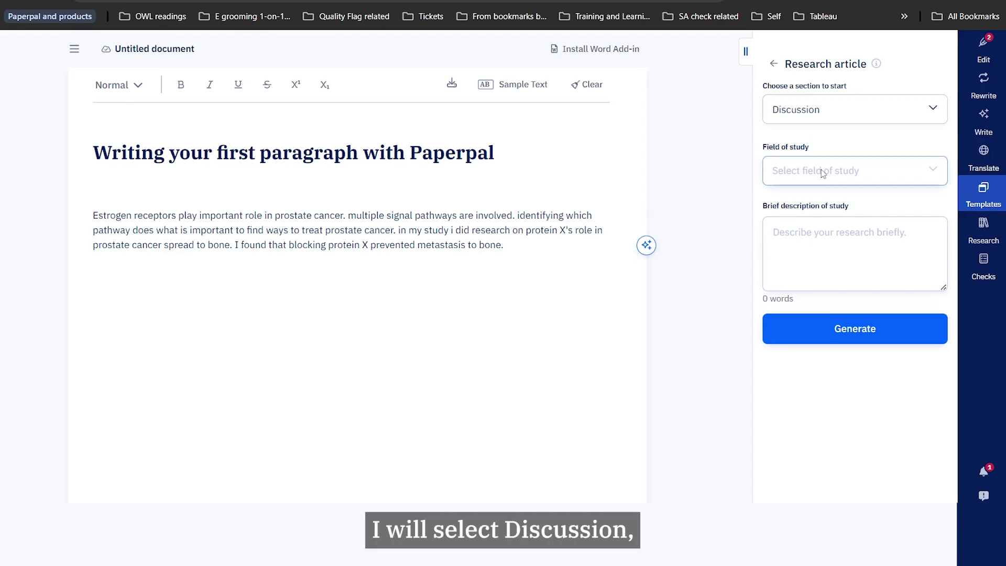
click(814, 183)
click(818, 238)
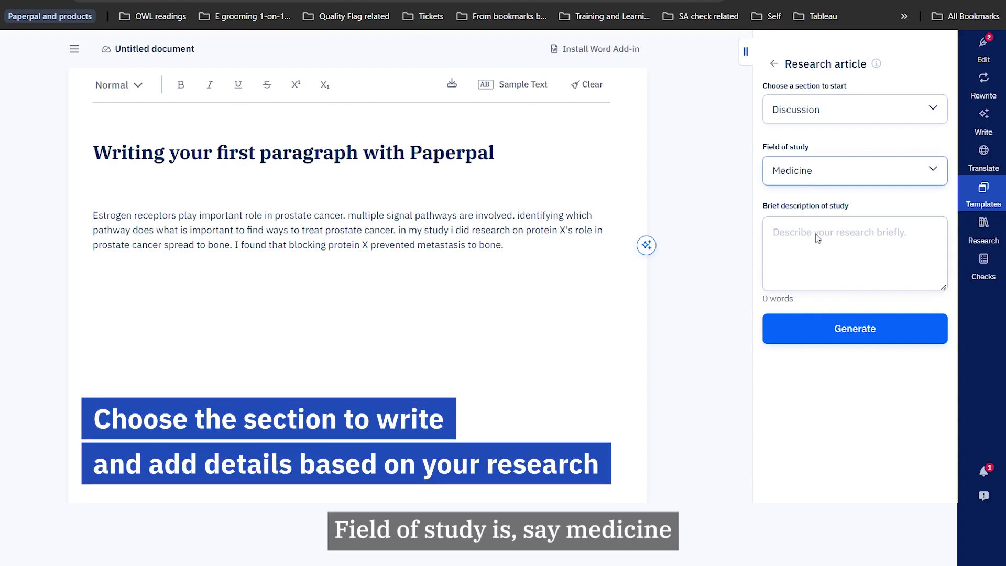
click(818, 238)
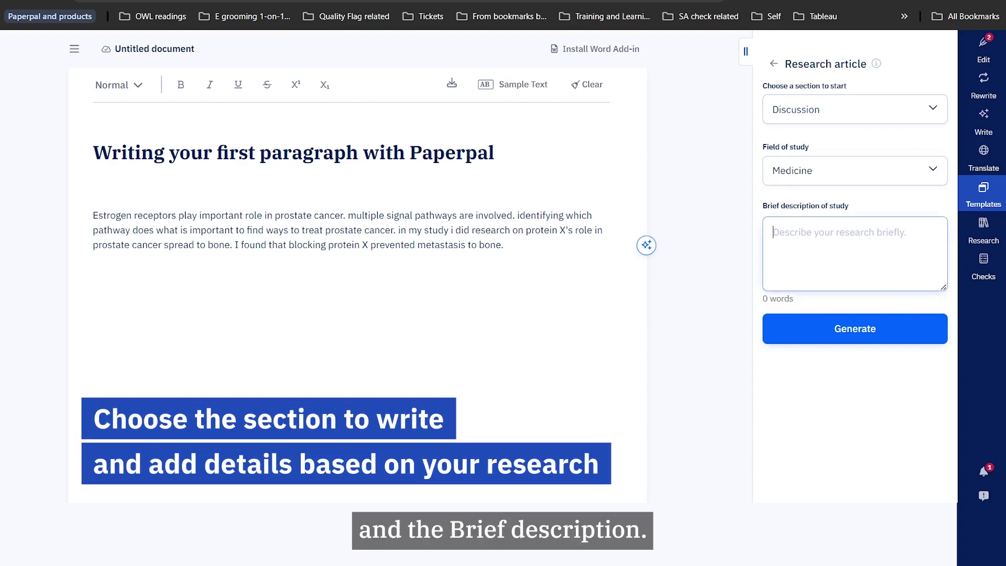
Paste the draft paragraph as the brief description and generate the Discussion outline
drag(94, 216, 504, 245)
key(ctrl+c)
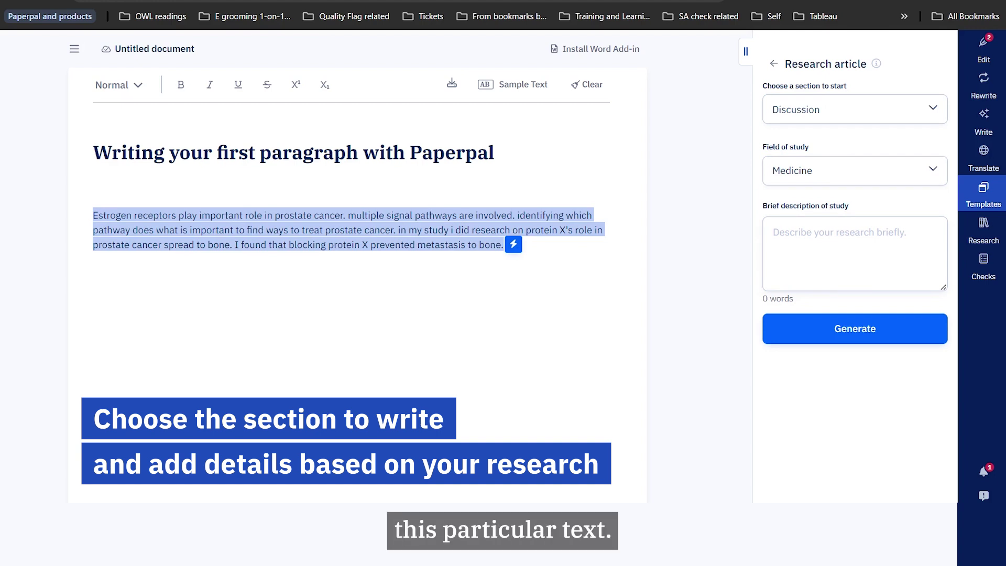
click(807, 239)
key(ctrl+v)
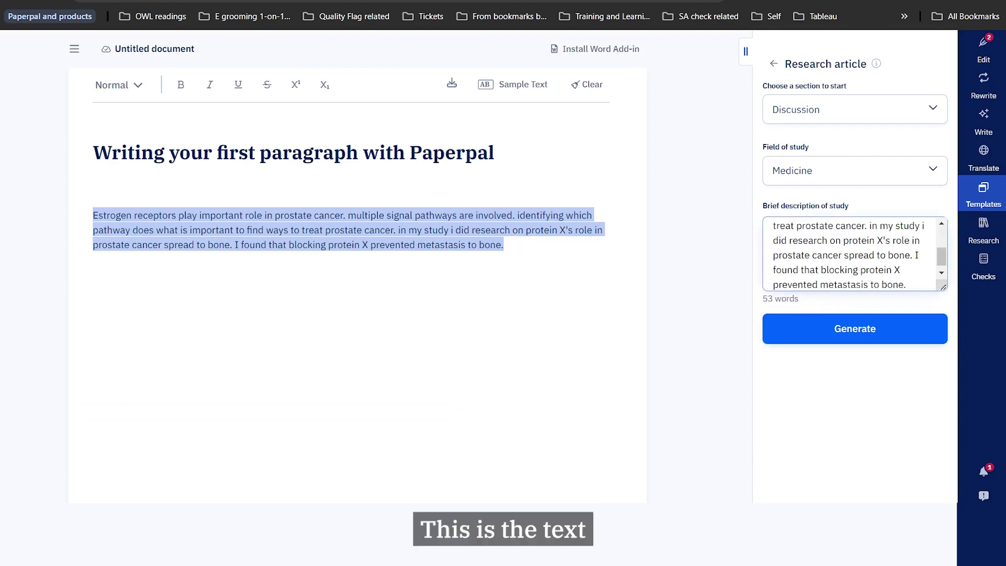
scroll(849, 254, up, 3)
scroll(849, 254, down, 3)
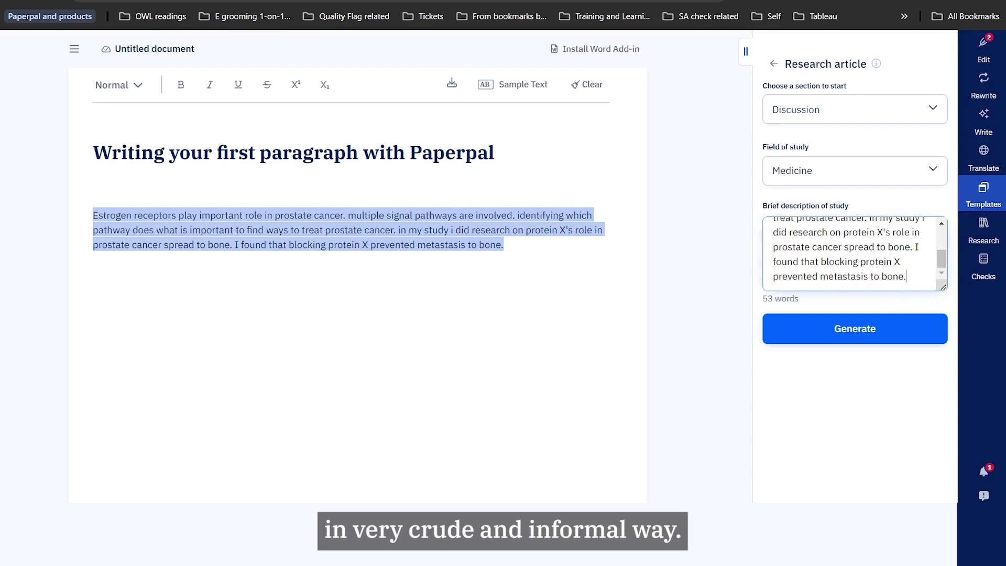
click(868, 331)
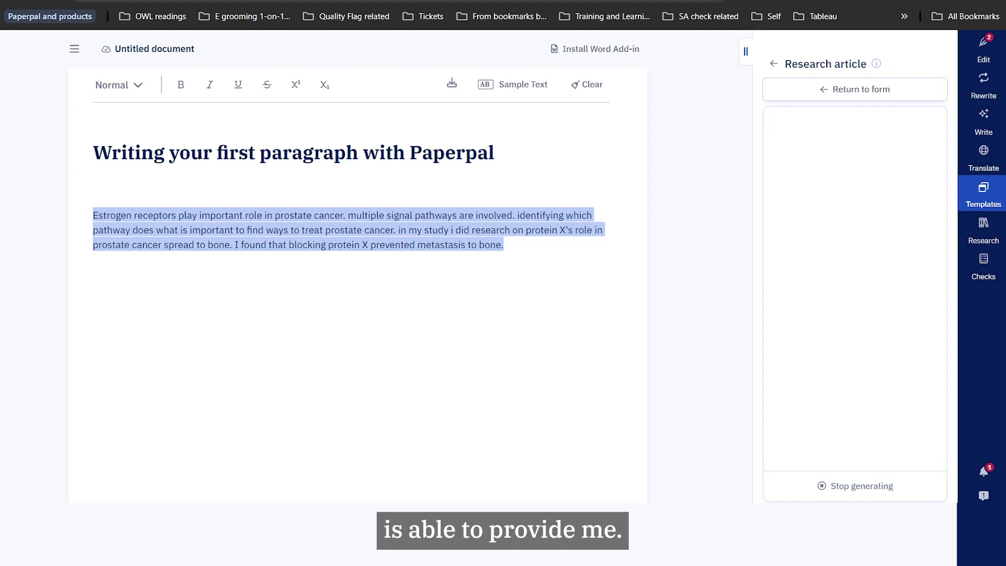
click(506, 244)
Add blank lines below the draft paragraph to make room for the outline
key(Return)
key(Return)
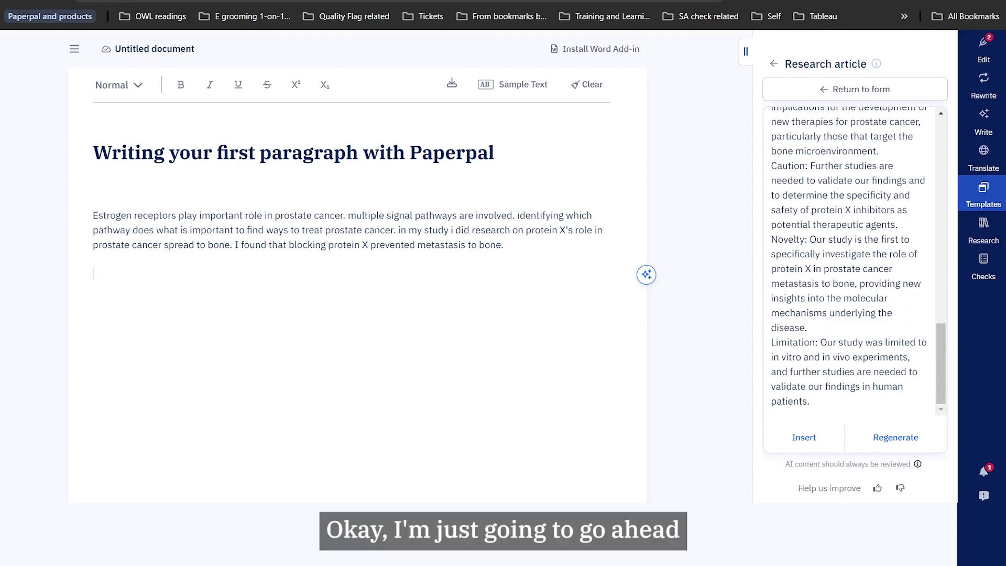
Insert the generated outline and add blank lines after Aim/Objective and before Existing Knowledge
click(805, 443)
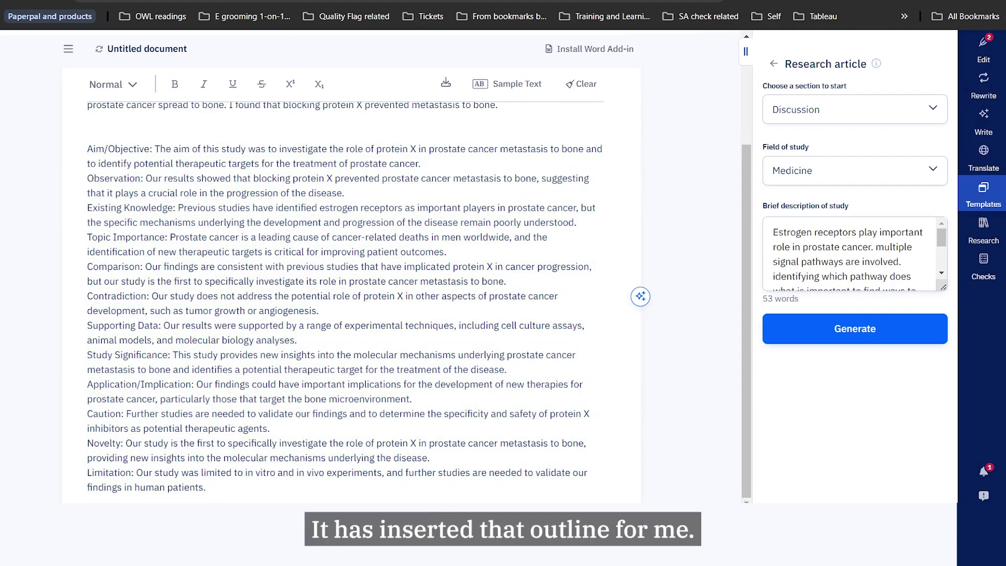
click(421, 164)
key(Return)
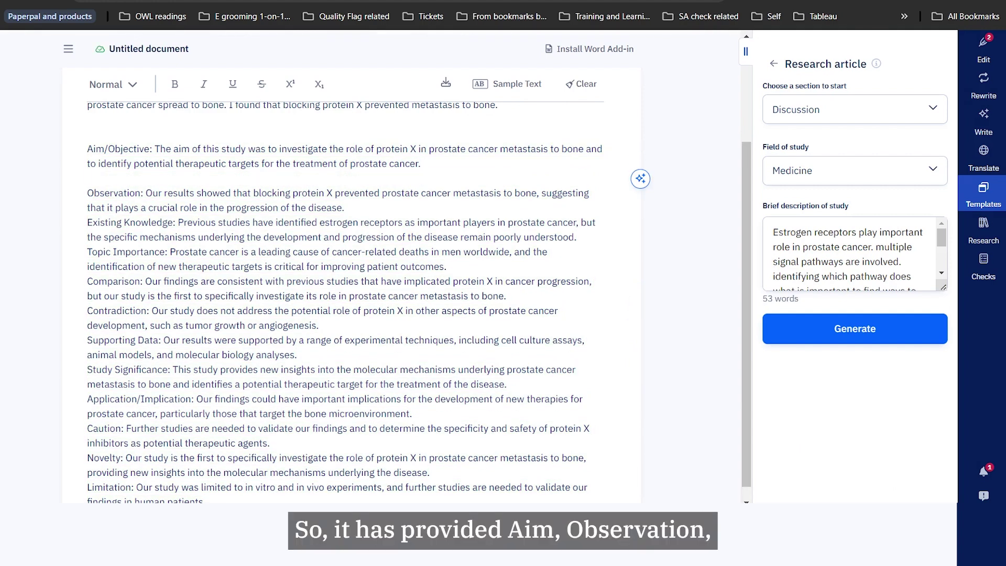
key(Down)
key(Down)
key(Down)
key(Return)
Add blank lines before Topic Importance, Comparison, Contradiction, Supporting Data and Study Significance
key(Down)
key(Down)
key(Down)
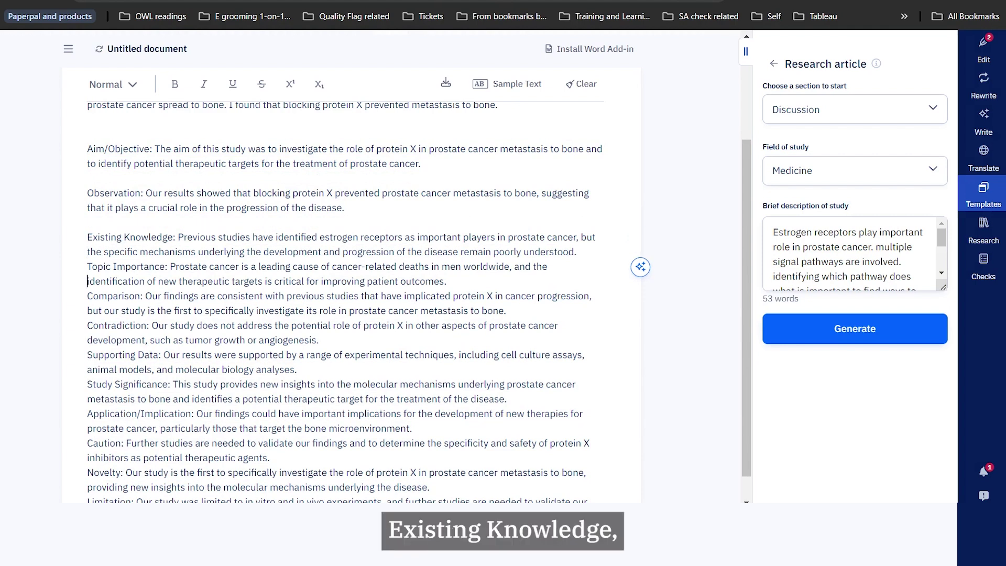
key(Up)
key(Return)
key(Down)
key(Down)
key(Return)
key(Down)
key(Down)
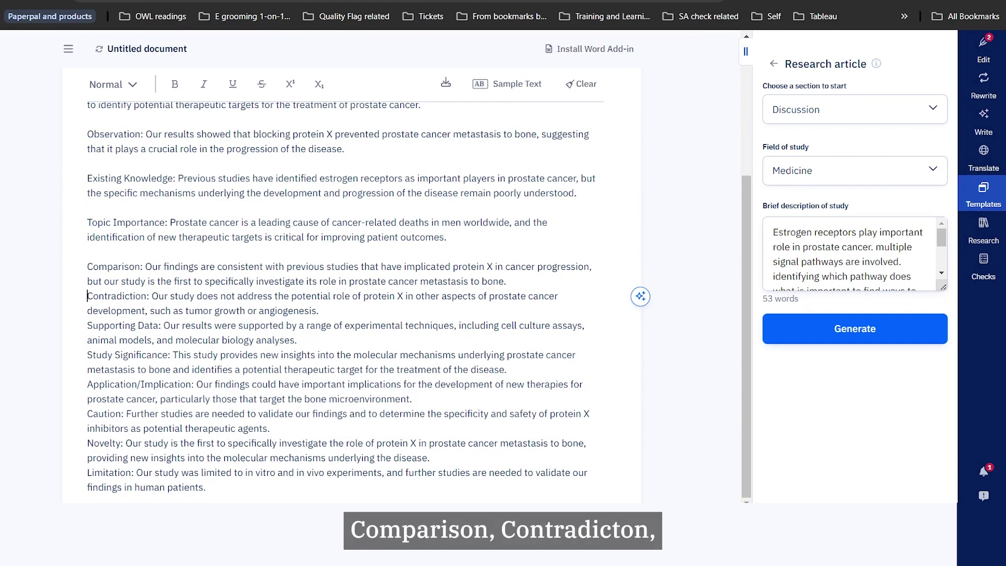
key(Return)
key(Down)
key(Down)
key(Return)
key(Down)
key(Down)
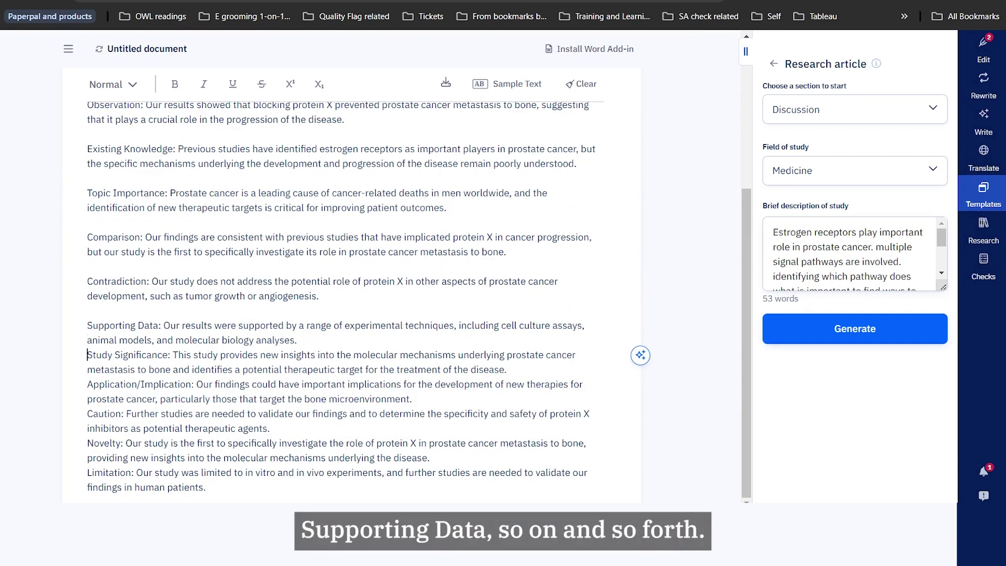
key(Return)
Return to the top and place the caret at the start of the aim sentence
scroll(346, 303, up, 4)
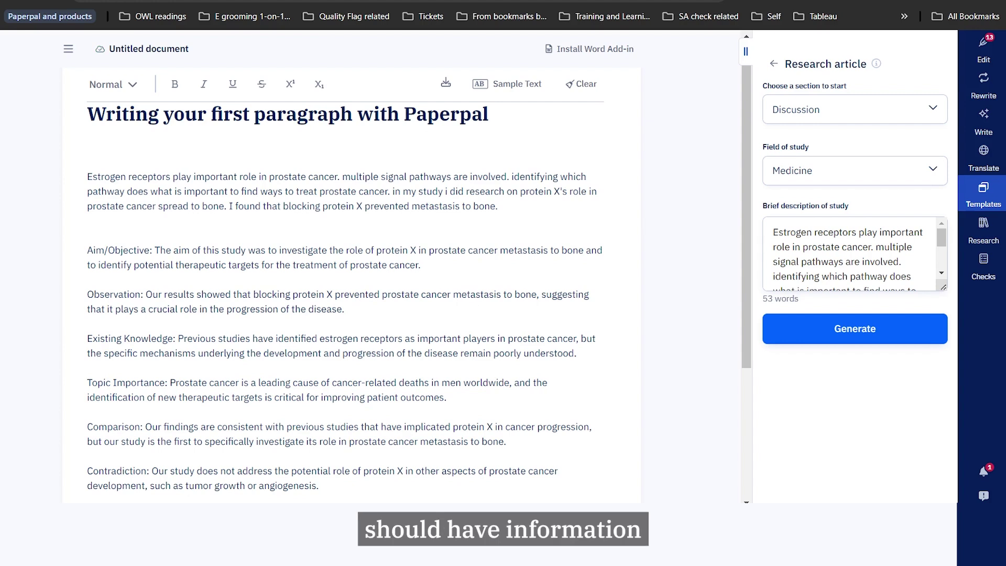
drag(87, 250, 145, 250)
click(145, 250)
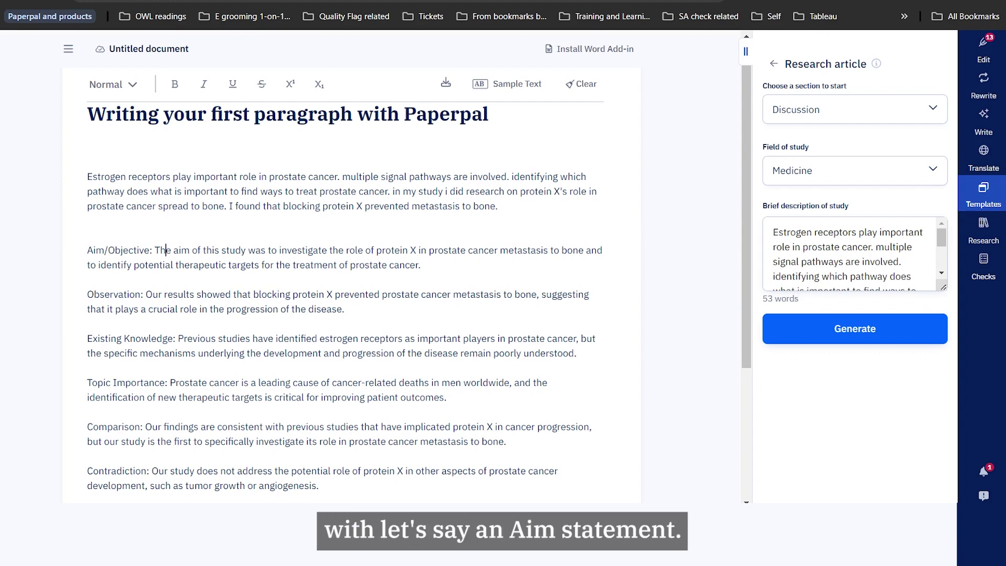
click(165, 250)
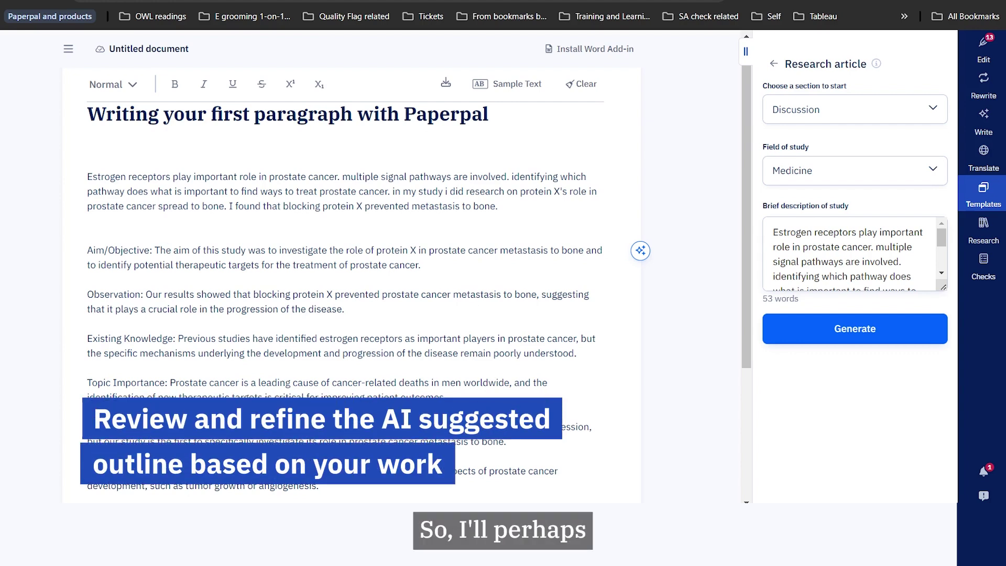
Add an empty line above the Aim/Objective point of the outline
click(87, 221)
key(Return)
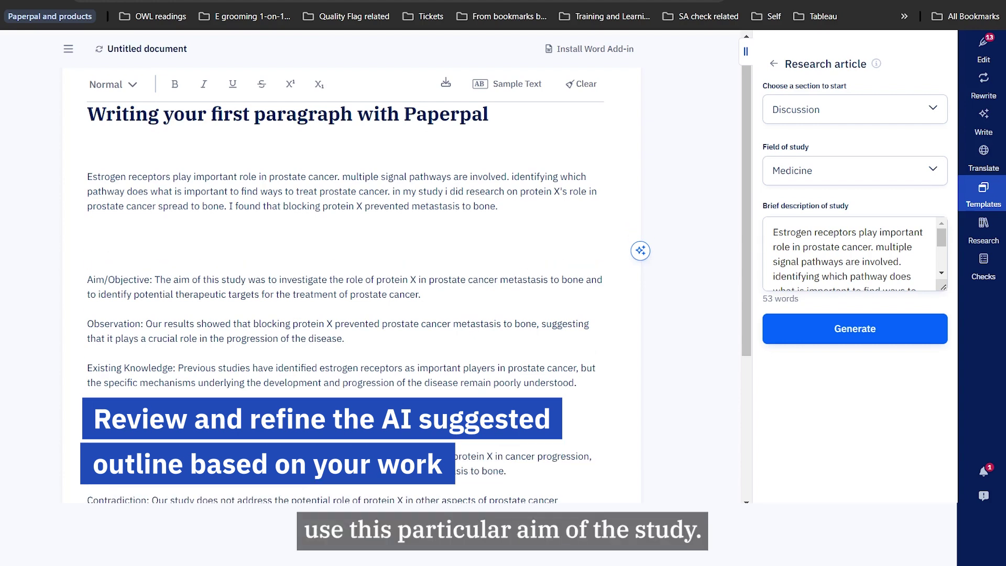
click(87, 280)
click(150, 280)
click(172, 280)
click(166, 280)
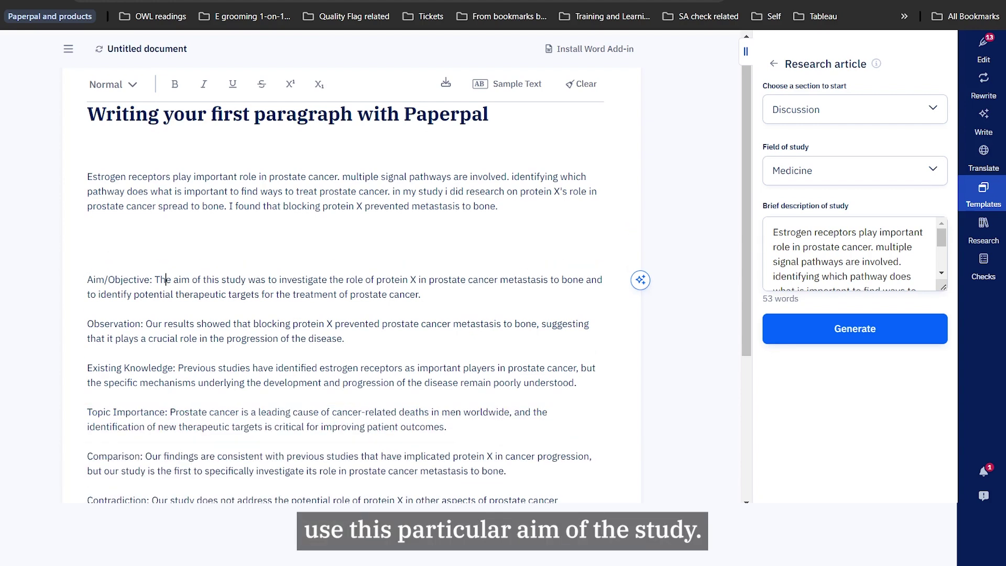
scroll(165, 280, down, 1)
Delete the 'Aim/Objective:' label from the opening aim sentence
drag(155, 224, 421, 238)
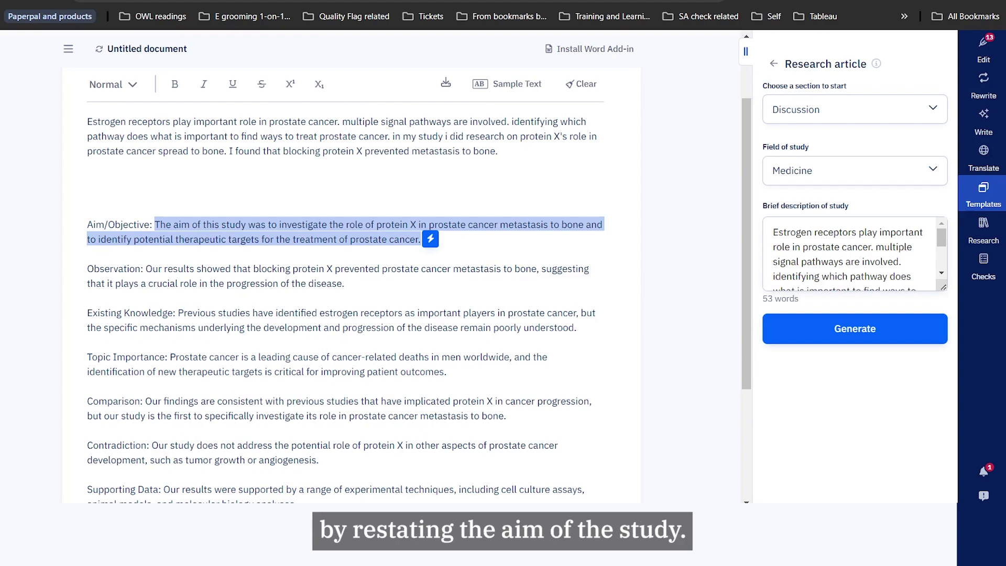
click(422, 240)
click(160, 225)
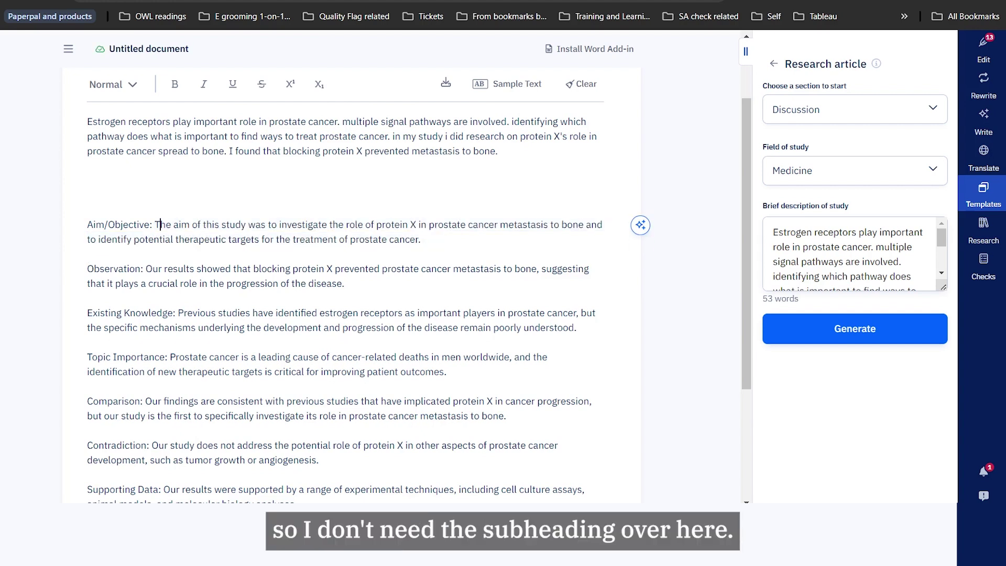
key(Left)
key(ctrl+shift+Left)
key(ctrl+shift+Left)
key(BackSpace)
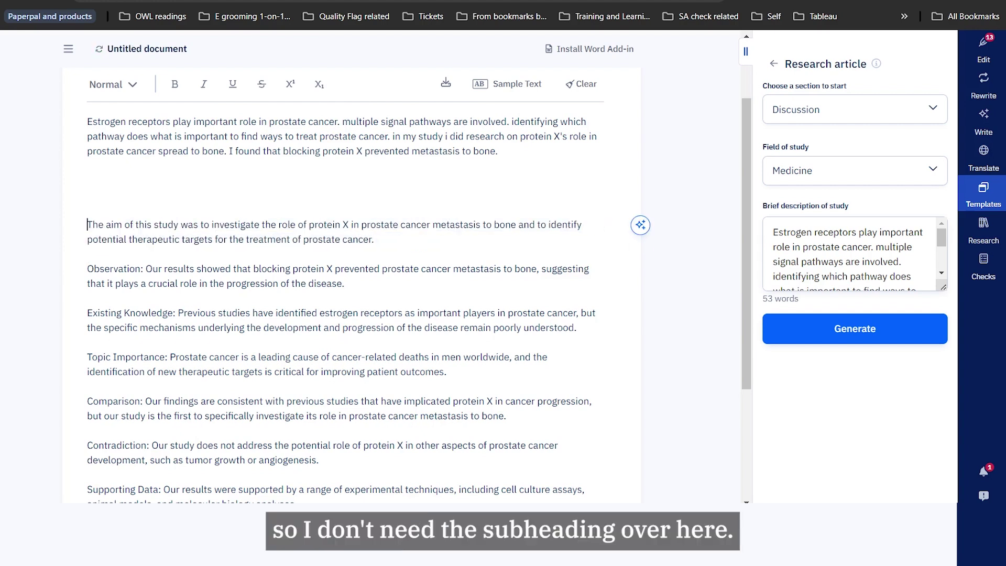
Add a bold 'Discussion' heading above the aim sentence, with blank lines after the sentence
key(Up)
text(Discussio)
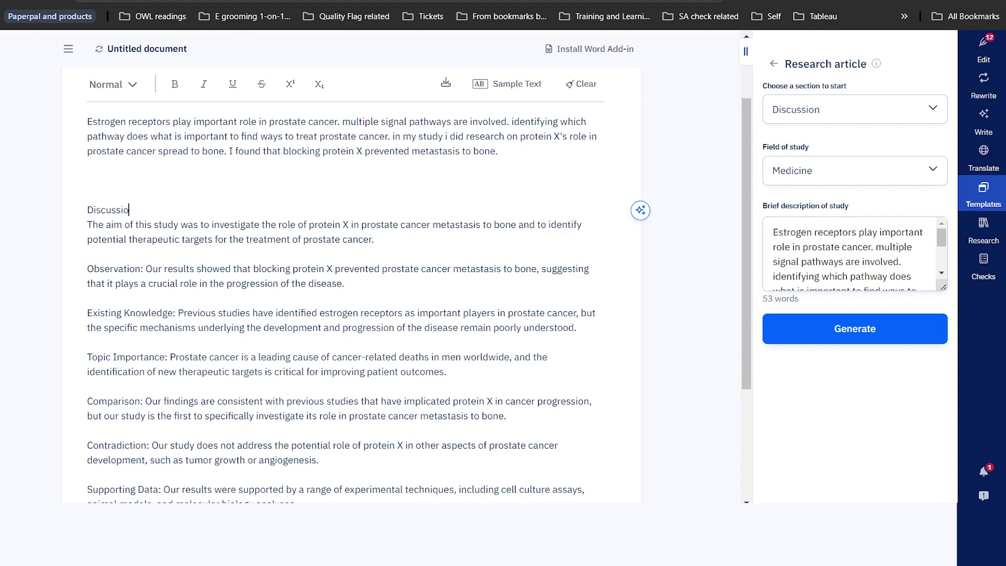
text(n)
key(Return)
key(Up)
key(shift+End)
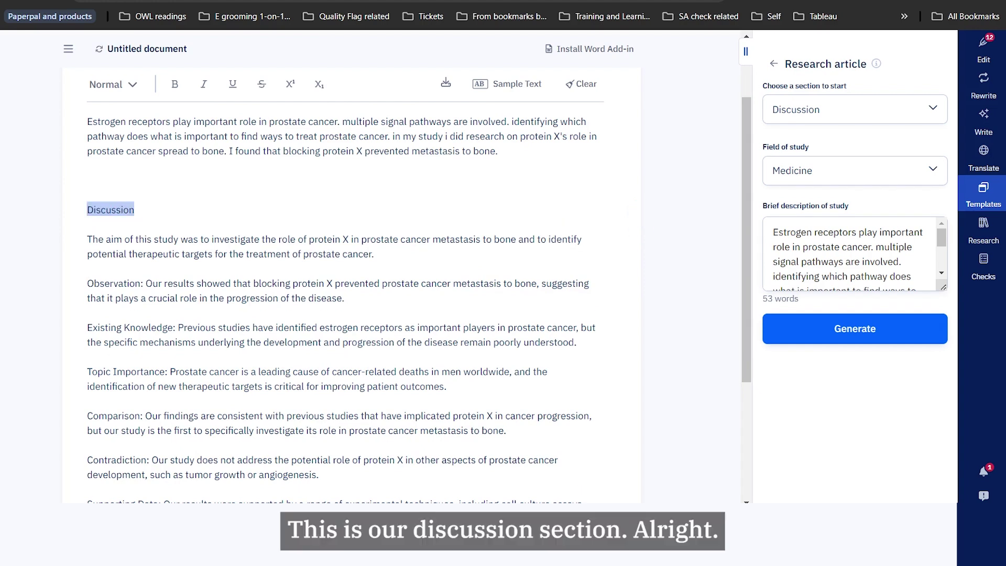
key(ctrl+b)
click(375, 254)
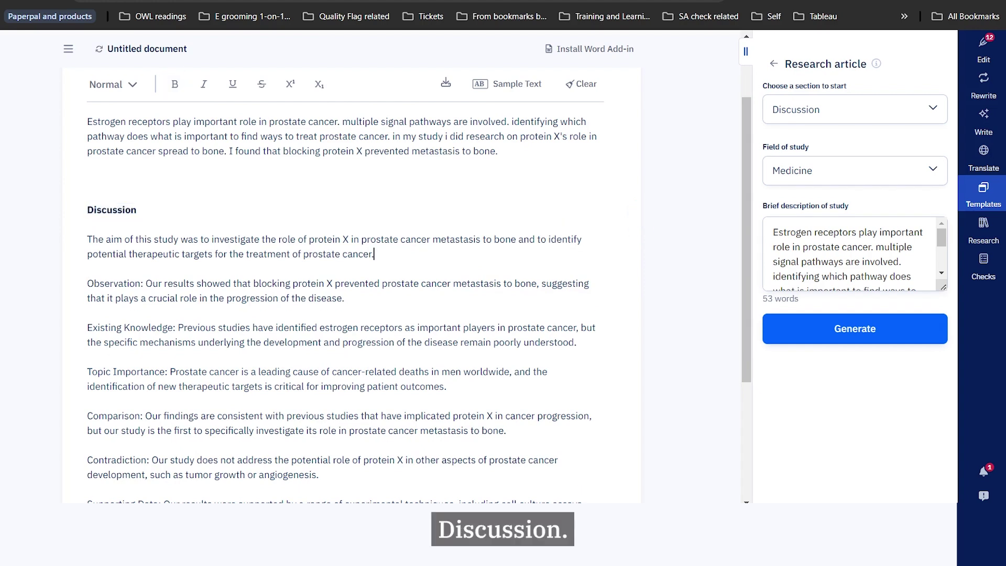
key(Return)
key(Return)
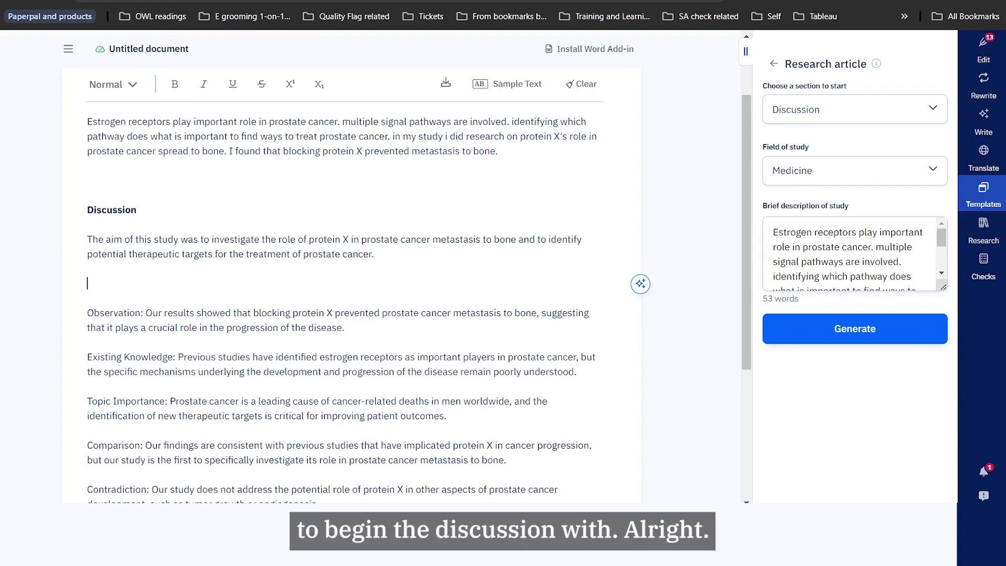
scroll(346, 304, down, 3)
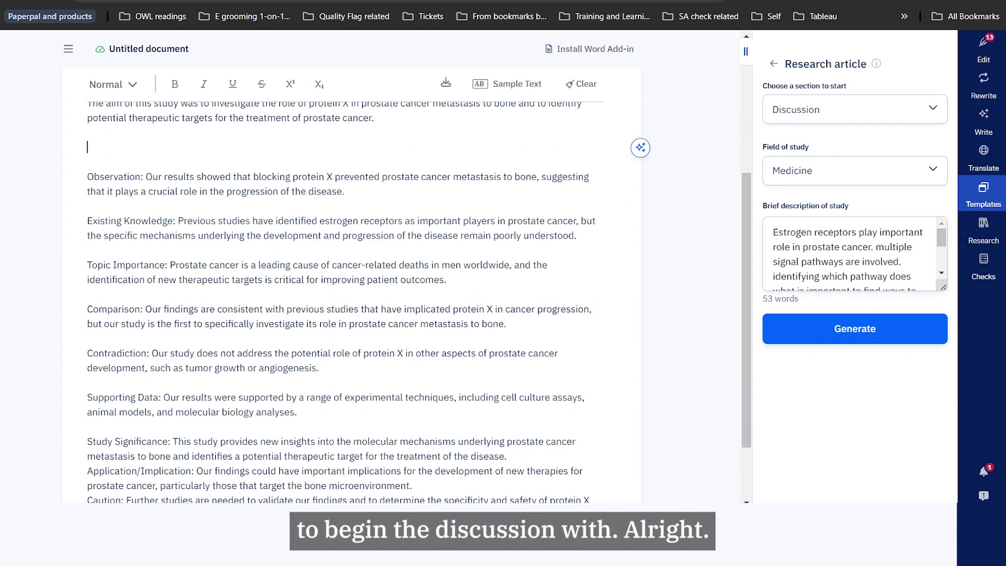
Move the Study Significance sentence to directly follow the aim sentence
scroll(346, 304, up, 3)
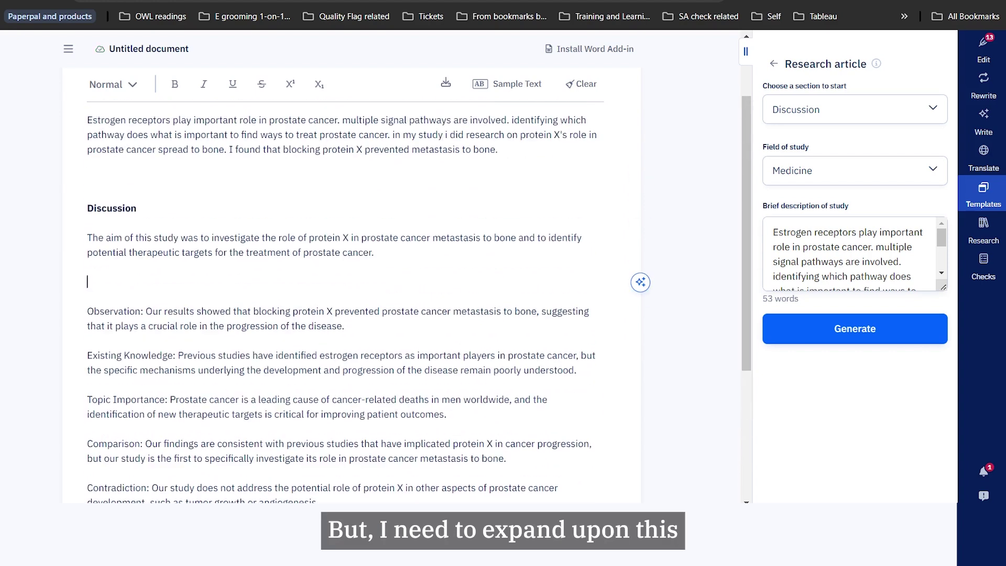
click(88, 283)
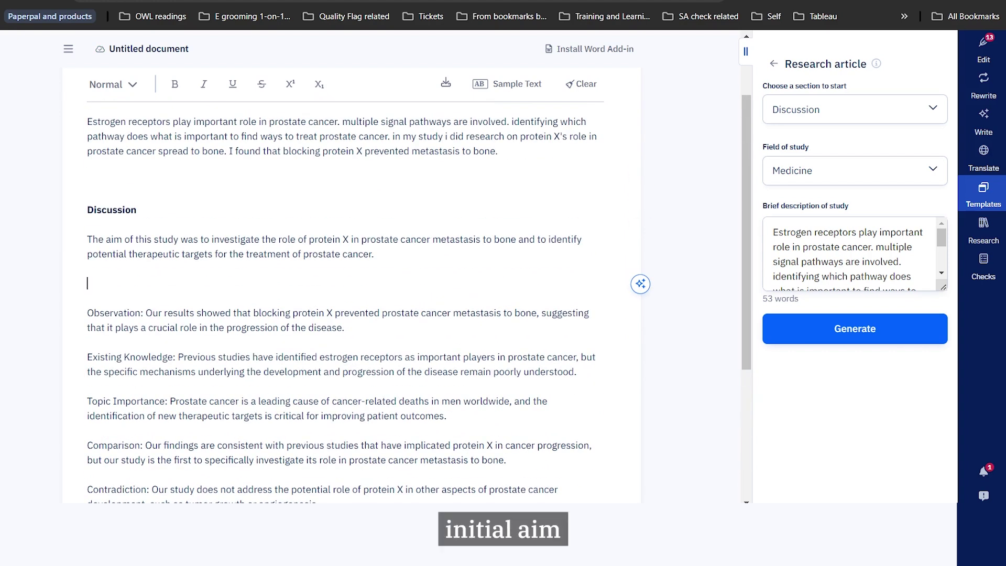
click(374, 255)
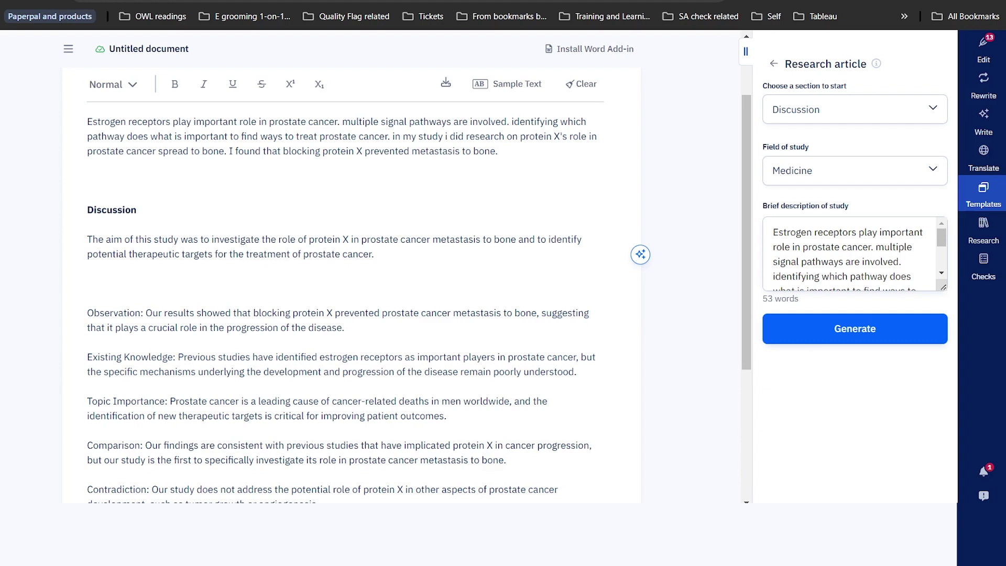
scroll(341, 304, down, 4)
drag(170, 178, 425, 414)
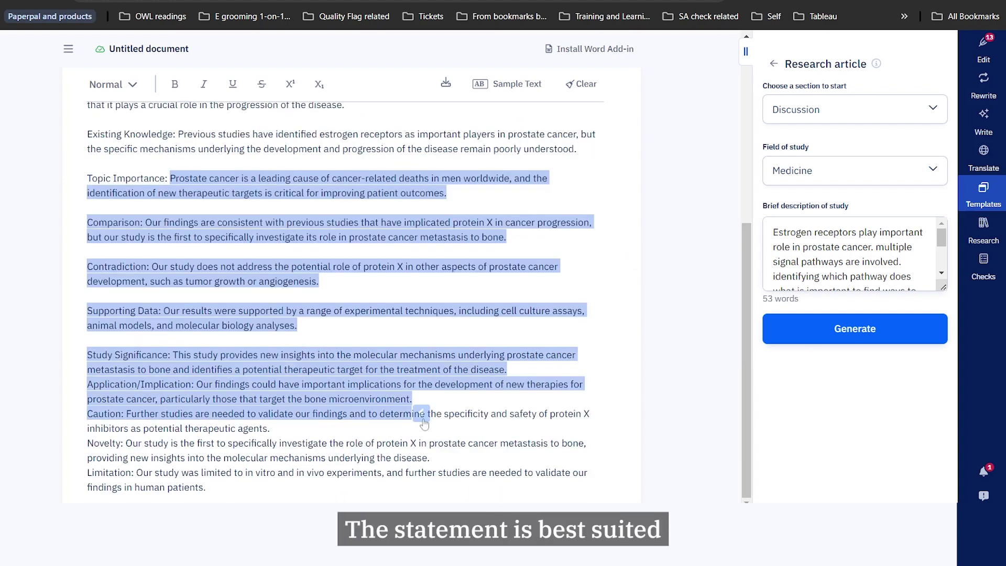
click(188, 193)
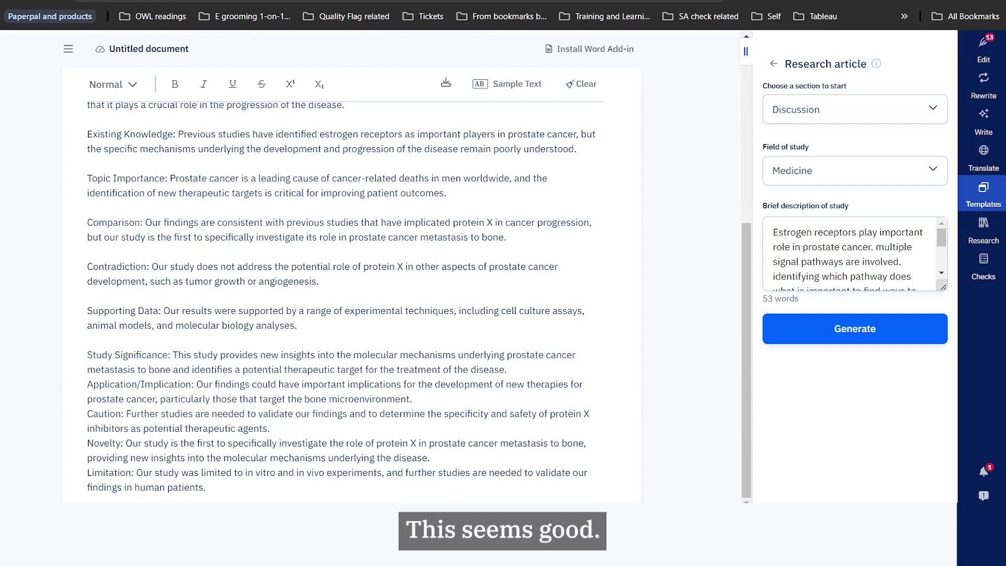
click(173, 355)
drag(173, 355, 507, 369)
key(ctrl+c)
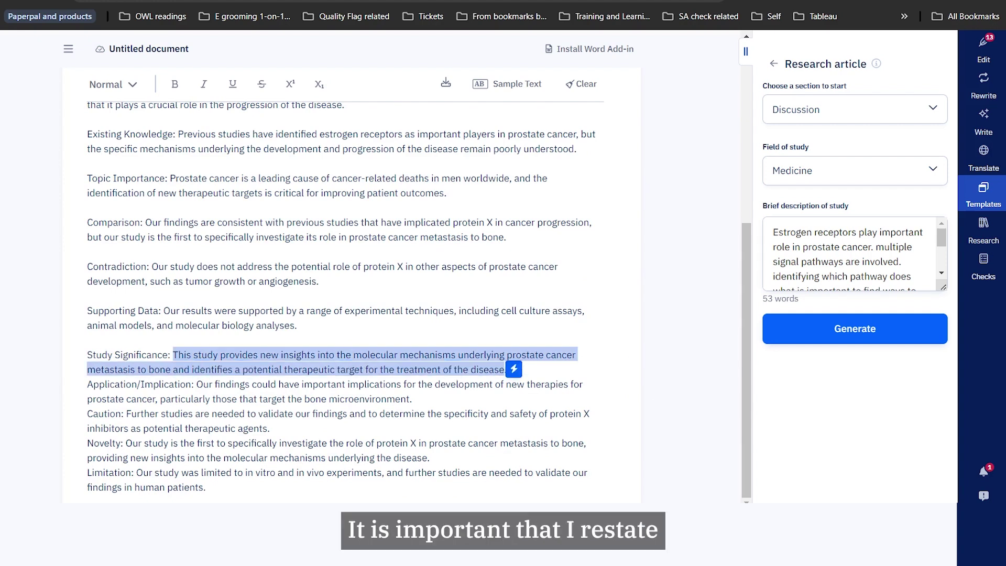
key(BackSpace)
scroll(345, 262, up, 4)
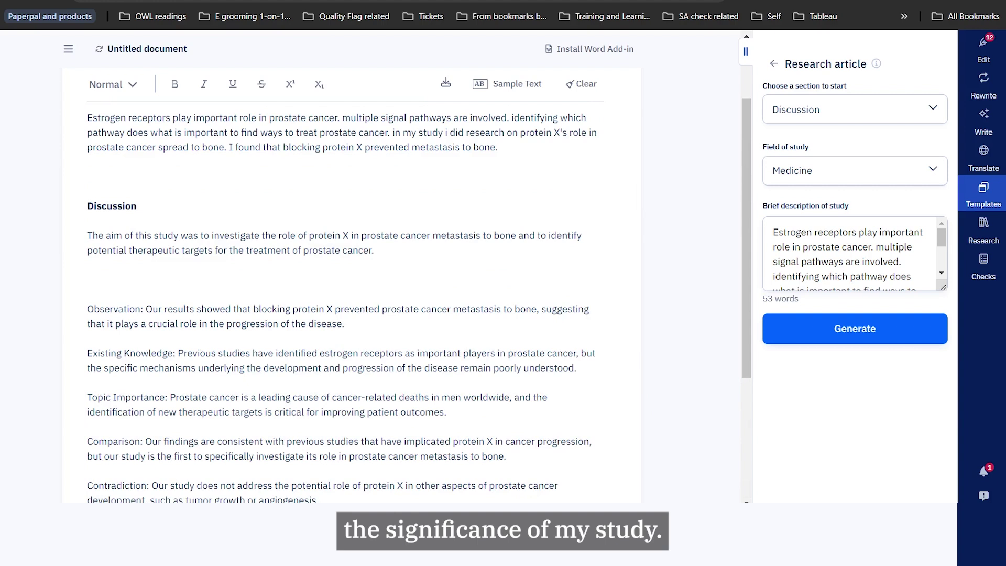
click(376, 251)
key(ctrl+v)
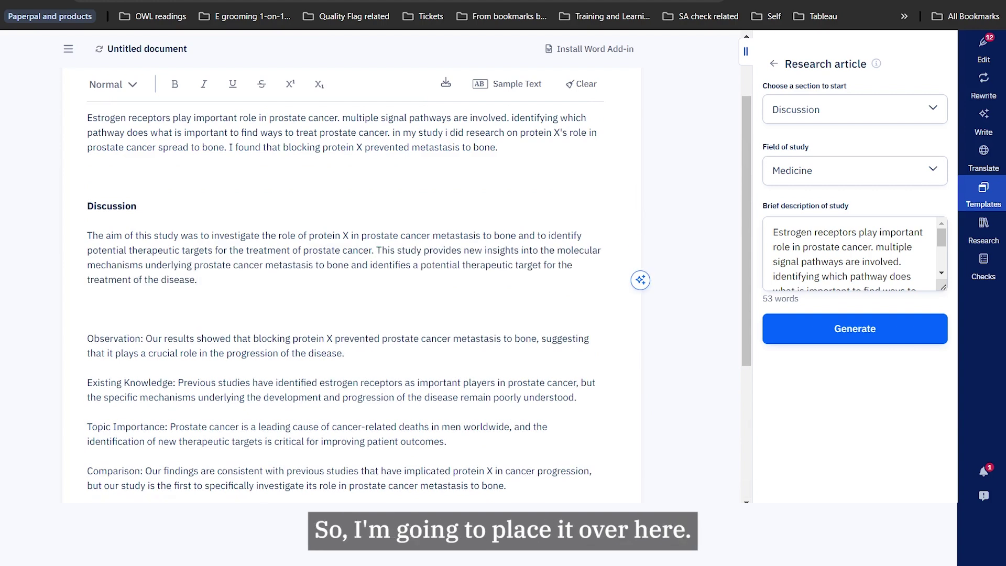
Place the caret at the end of the opening paragraph and open the Write panel
scroll(346, 299, down, 2)
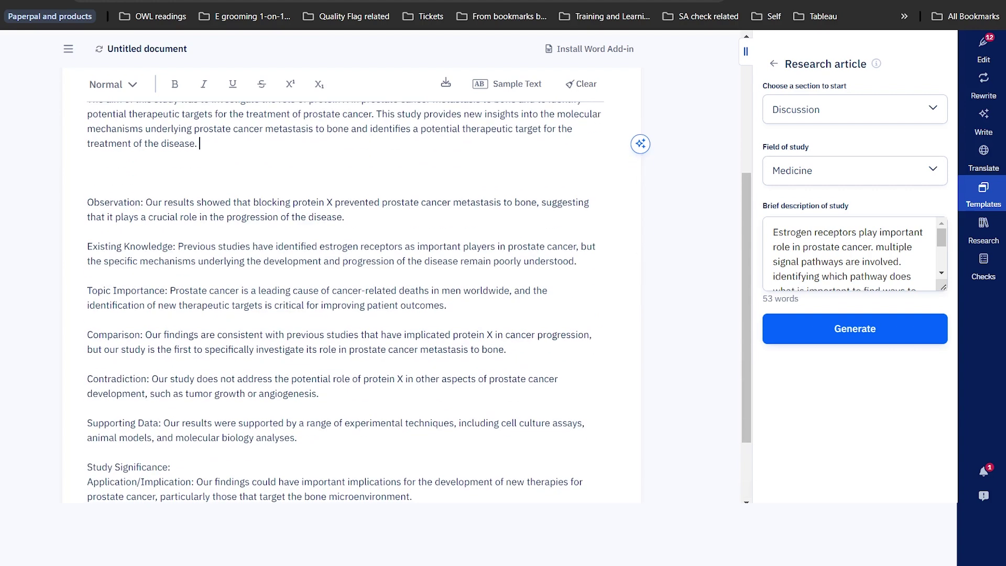
scroll(345, 299, down, 3)
scroll(346, 299, down, 1)
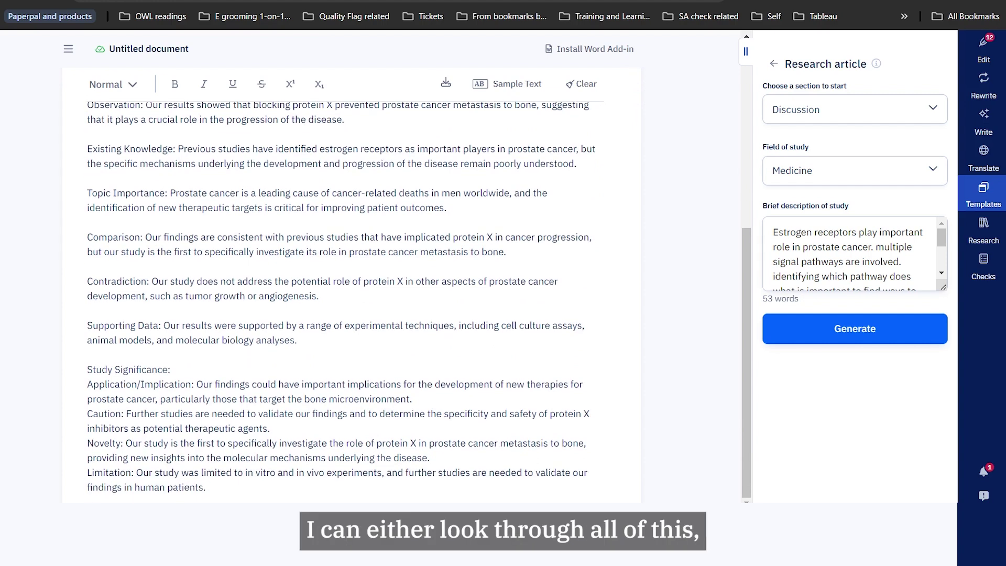
scroll(346, 299, up, 2)
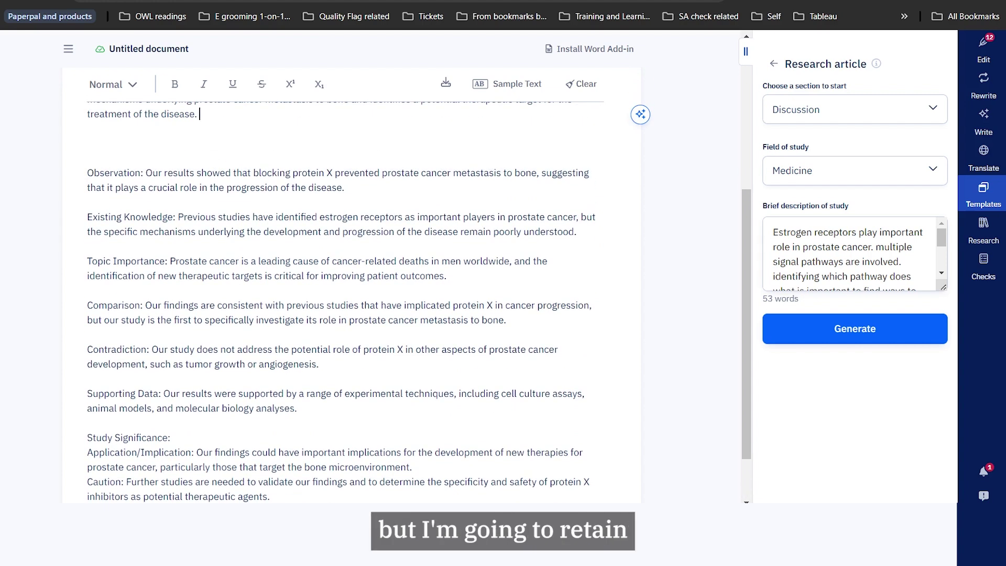
scroll(206, 281, down, 1)
drag(87, 173, 297, 340)
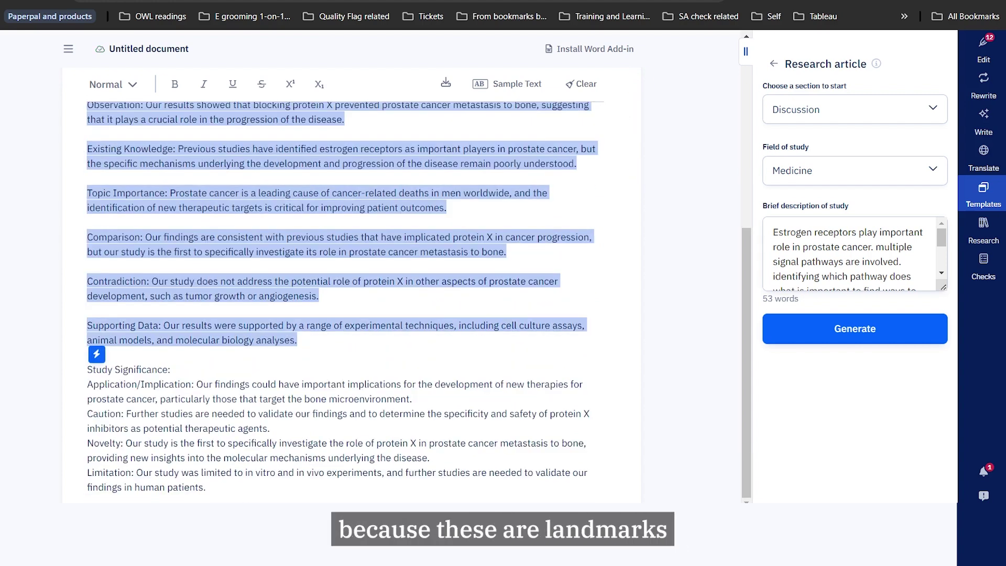
scroll(297, 340, up, 1)
scroll(345, 299, up, 4)
click(200, 318)
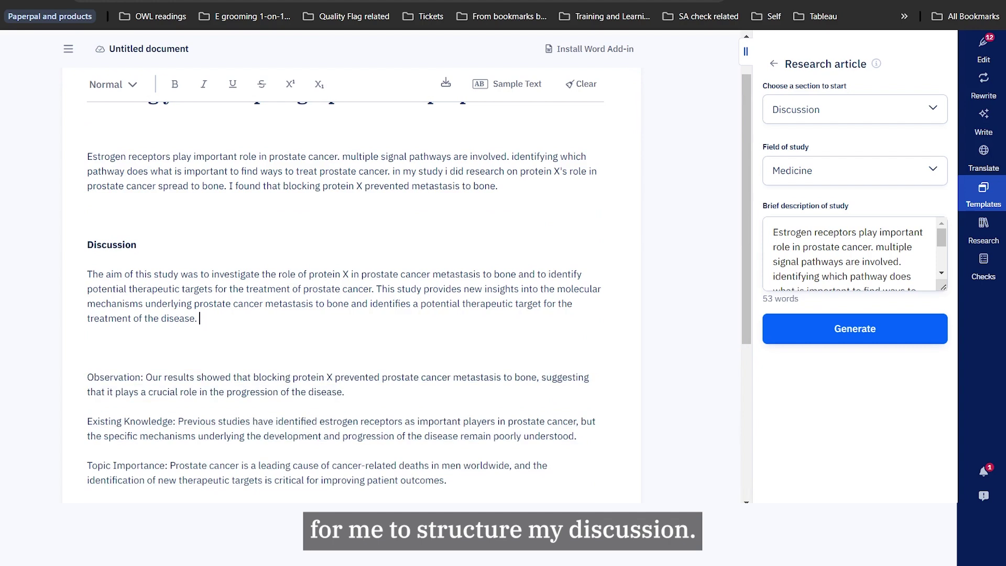
click(986, 120)
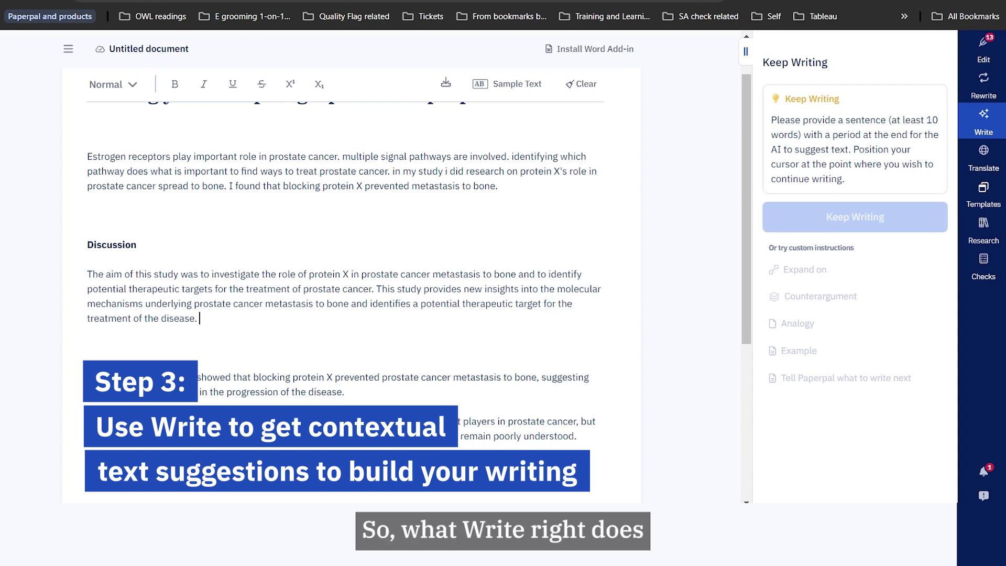
Set the continuation point after 'treatment of the disease.' and open 'Tell Paperpal what to write next'
key(BackSpace)
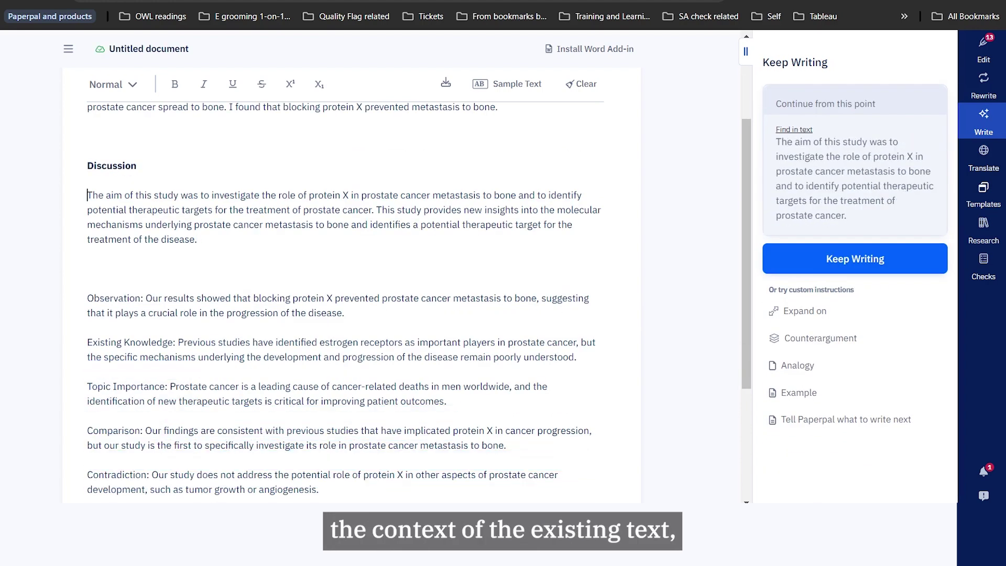
drag(87, 194, 179, 225)
click(197, 239)
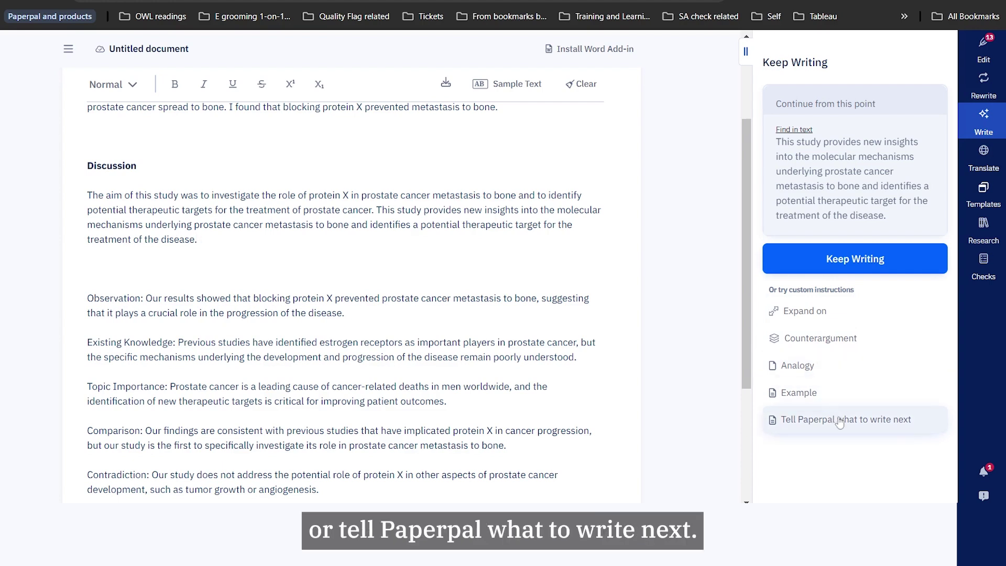
click(846, 422)
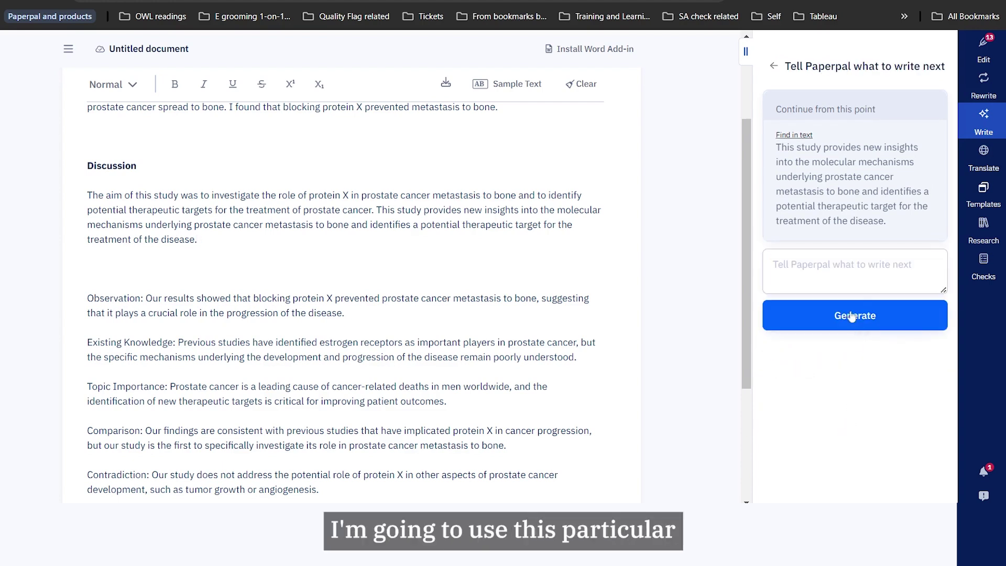
Request a next sentence saying estrogen signaling in prostate cancer is tough but results are good
click(841, 267)
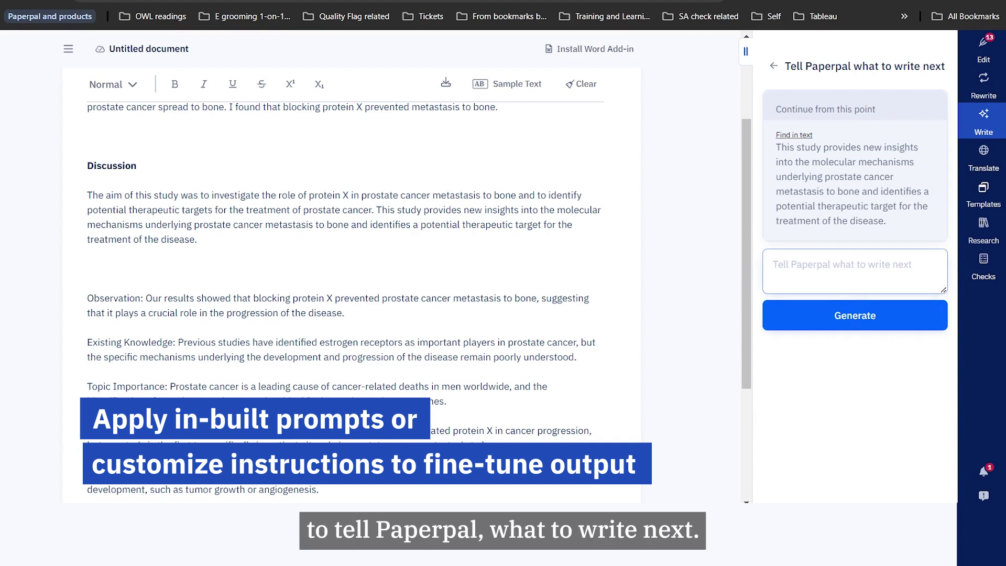
text(provid)
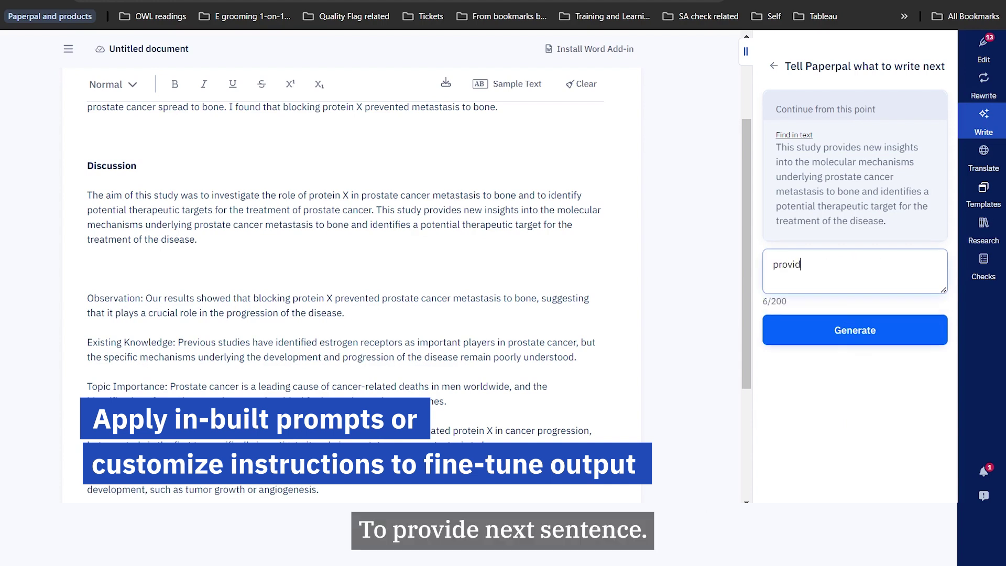
text(e next sentence. )
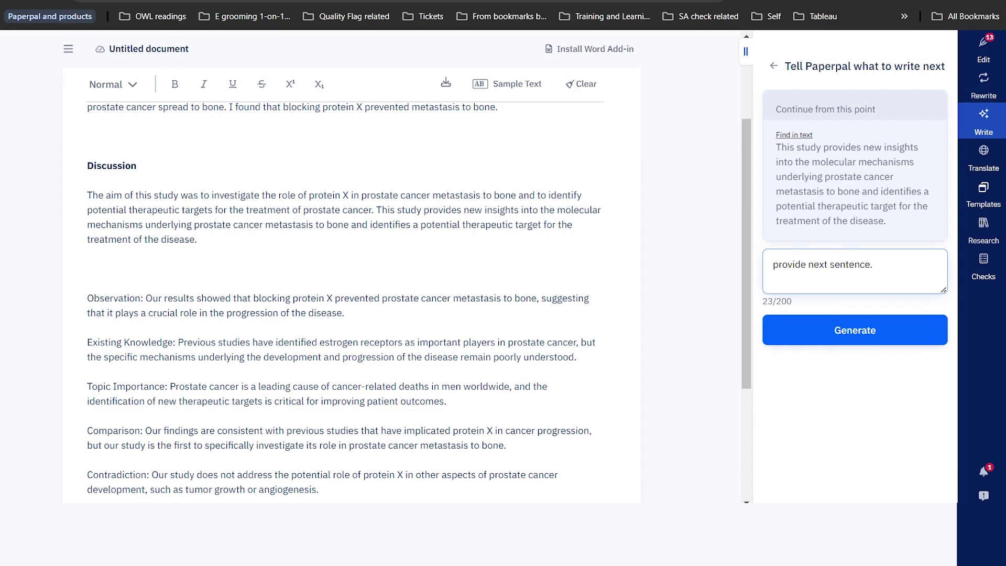
text(say)
key(BackSpace)
key(BackSpace)
key(BackSpace)
text(sa)
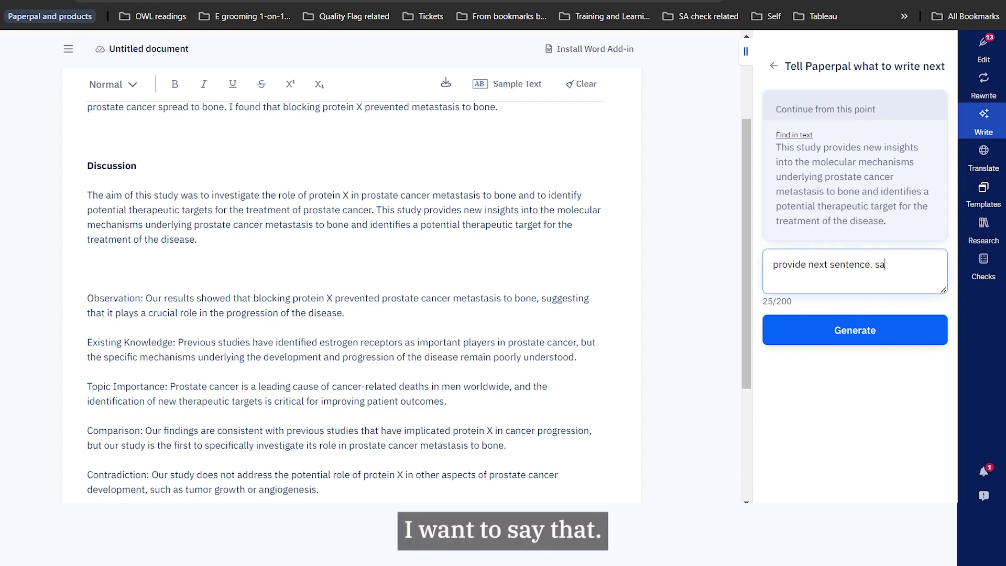
text(y that )
text(est)
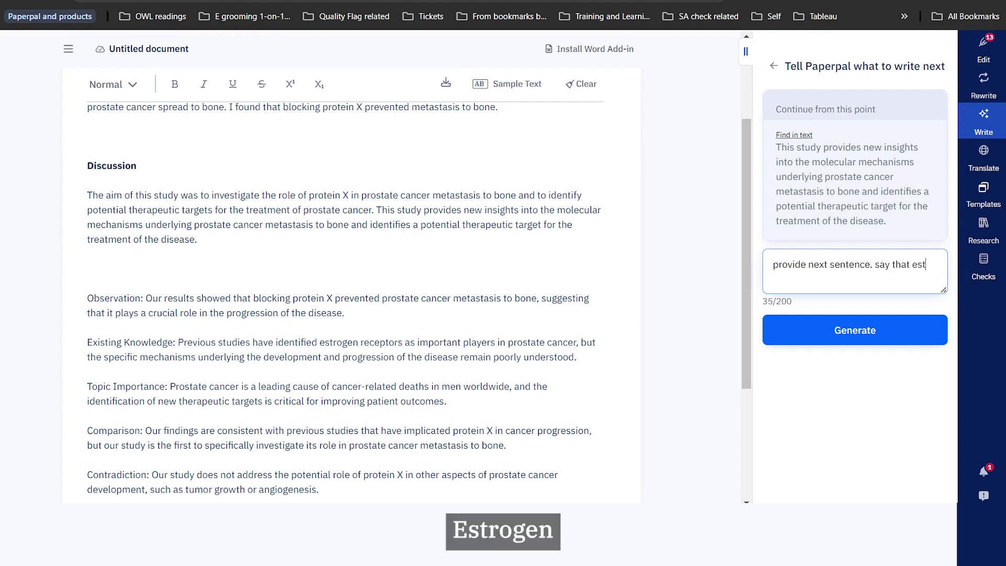
text(orogen signal)
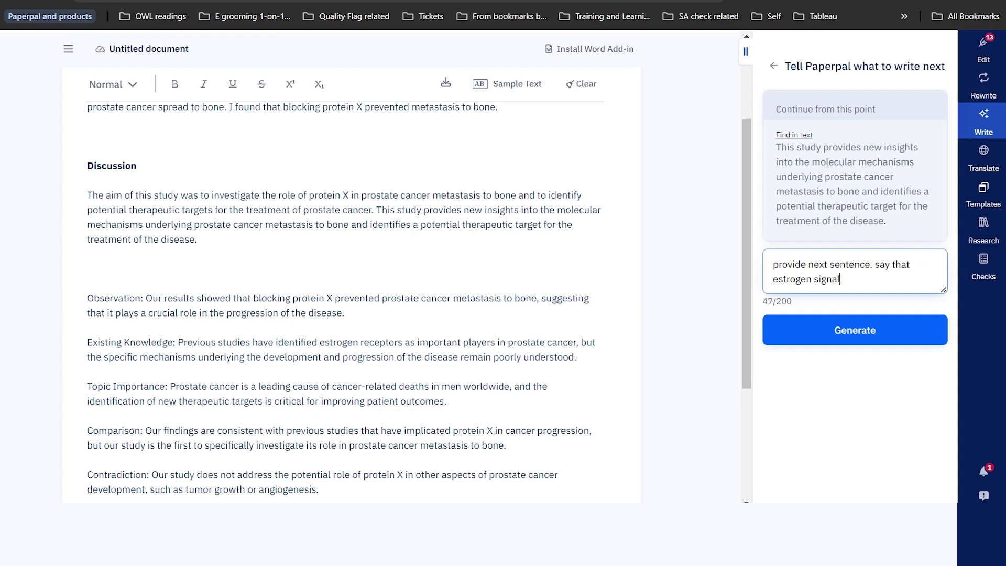
text(ing in prost)
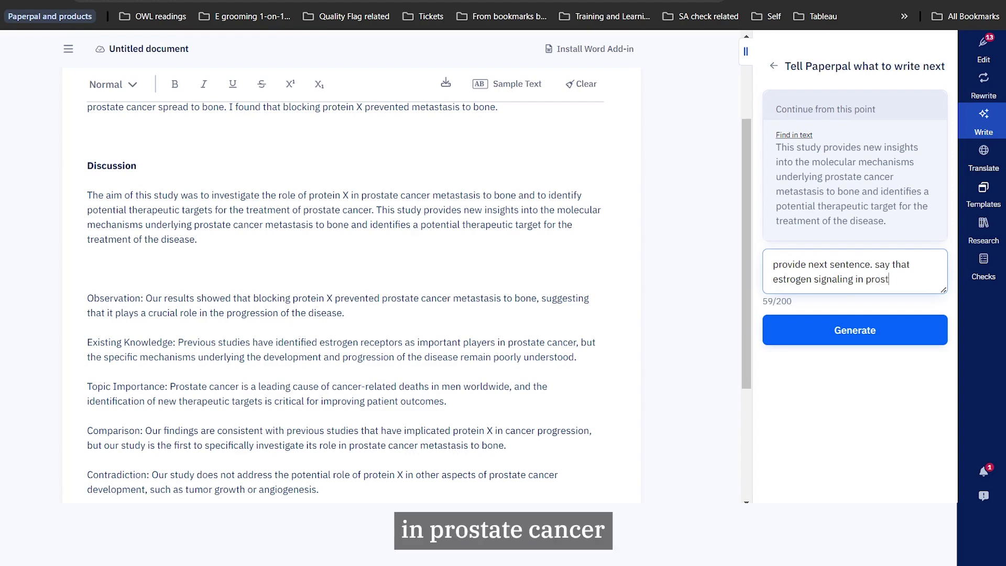
text(ate cancer is)
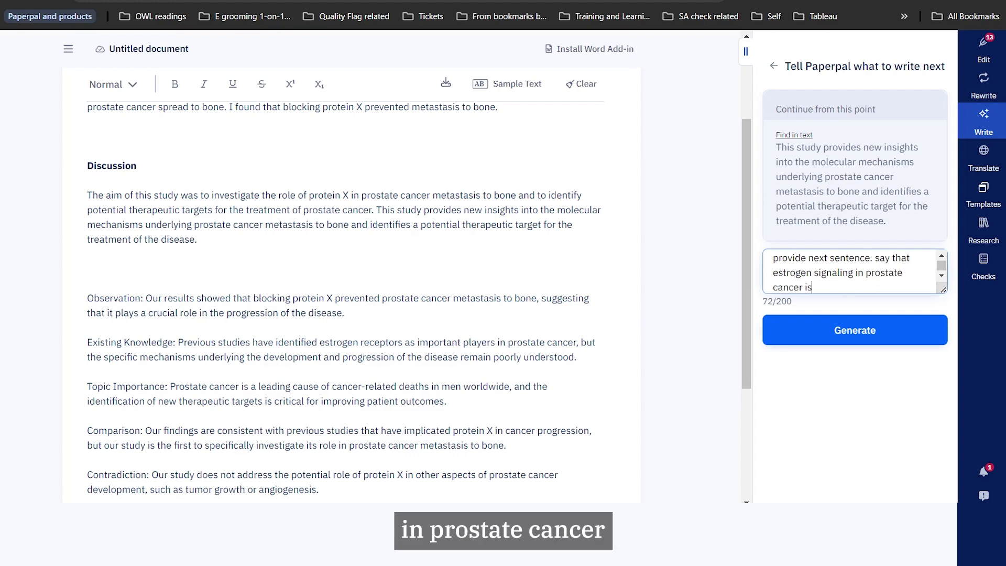
text( a toug)
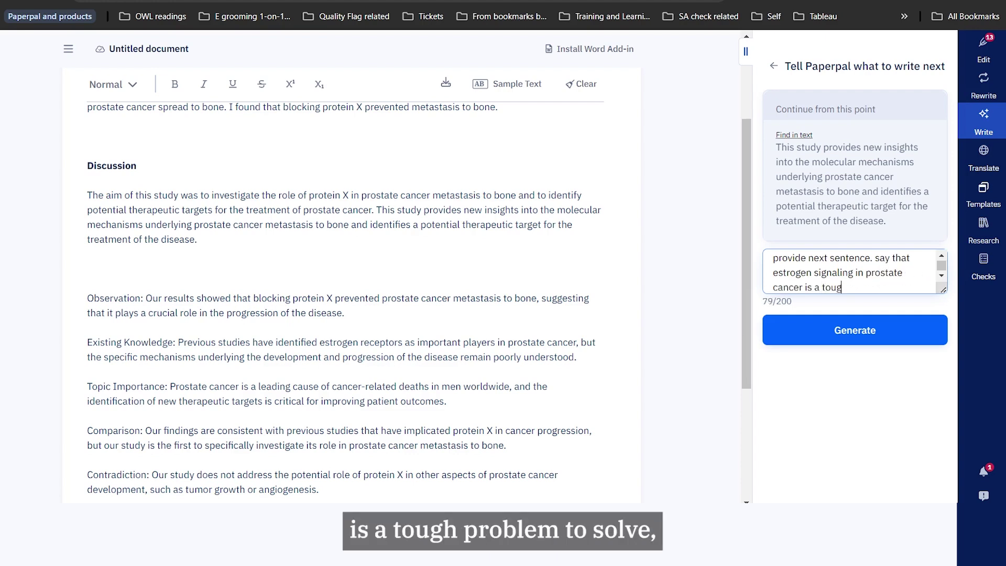
text(h problem to solve, but we )
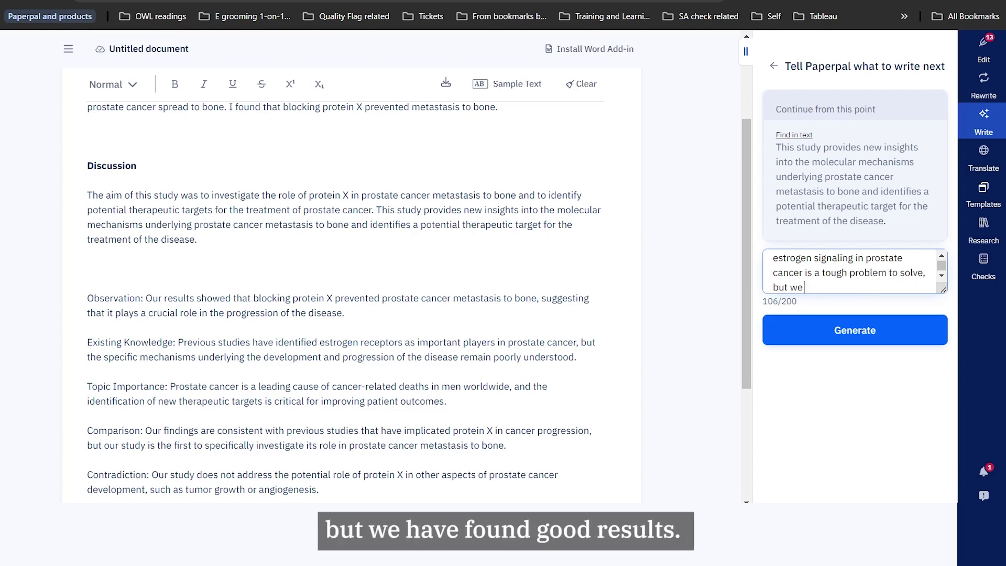
text(have found good results.)
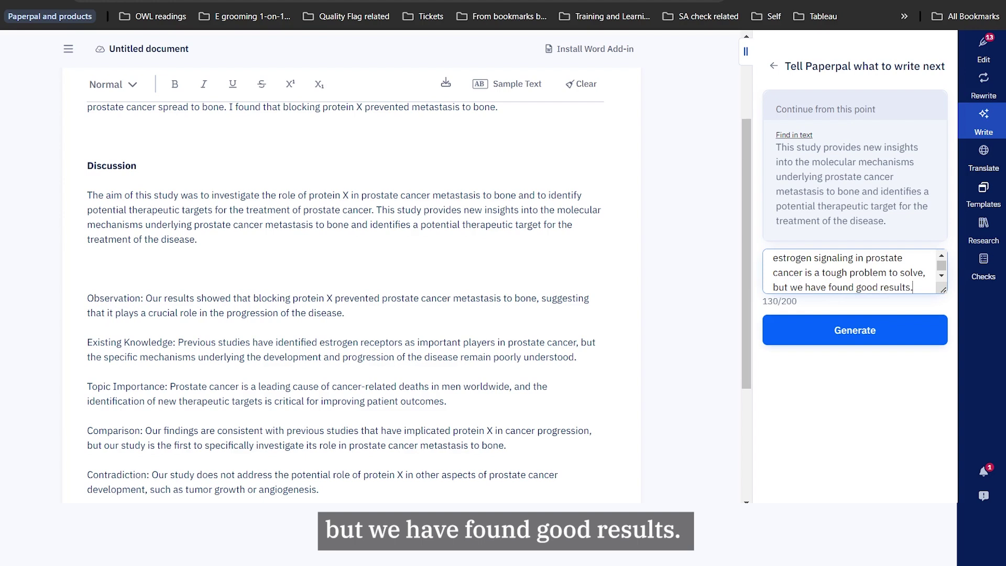
click(902, 340)
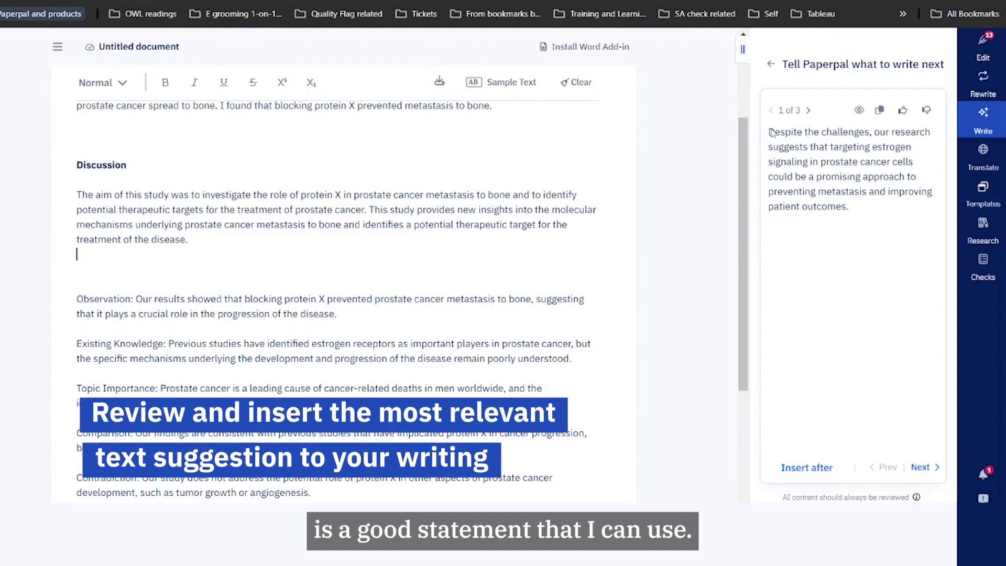
Paste the first suggestion, 'Despite the challenges…', on its own line below the Discussion paragraph
drag(769, 132, 874, 209)
key(ctrl+c)
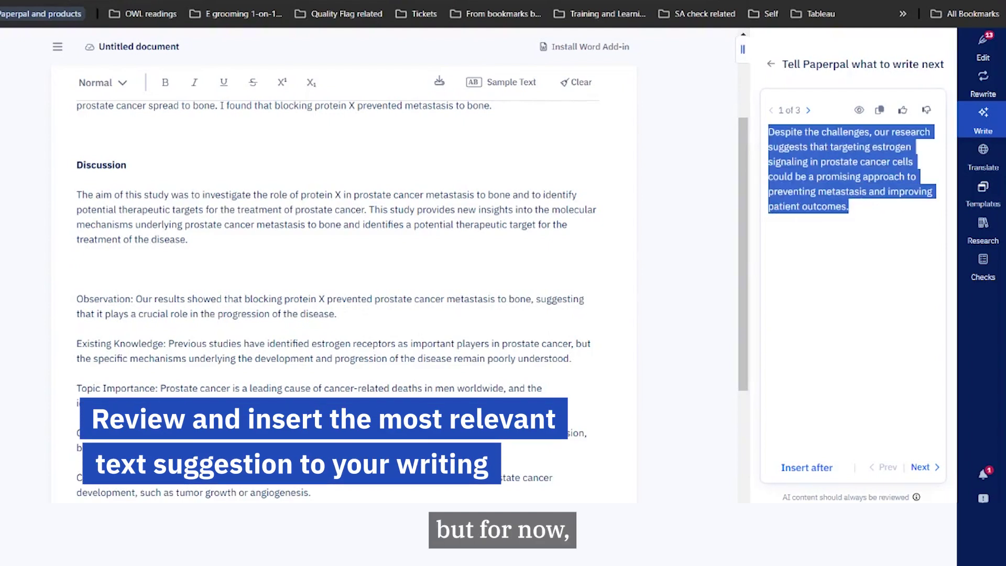
click(78, 254)
key(ctrl+v)
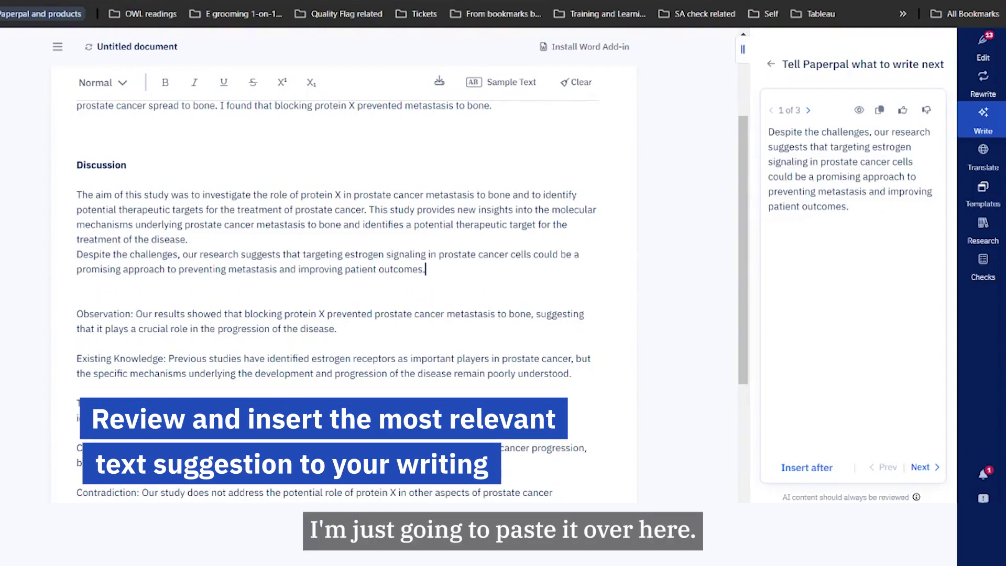
key(Return)
scroll(336, 288, down, 1)
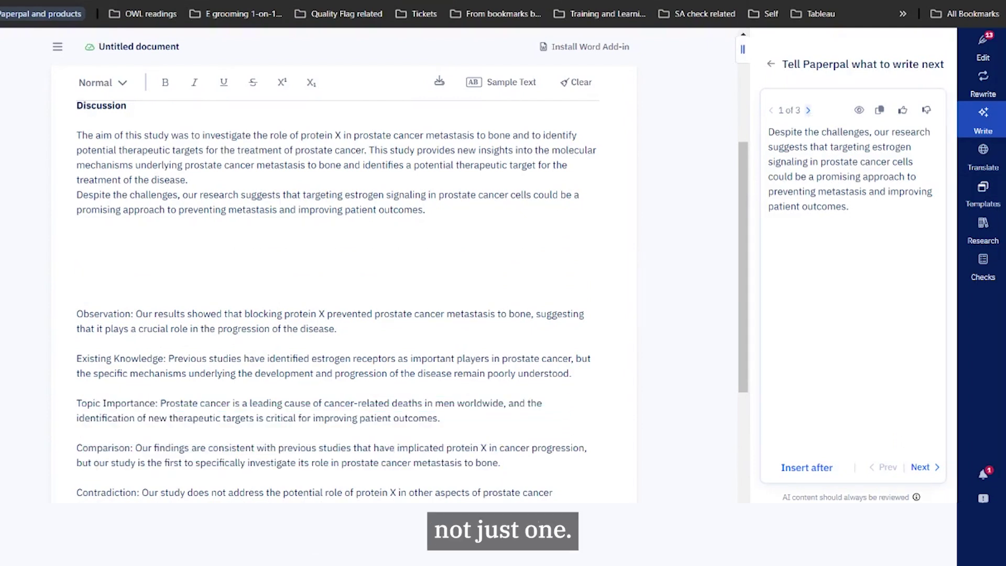
click(808, 110)
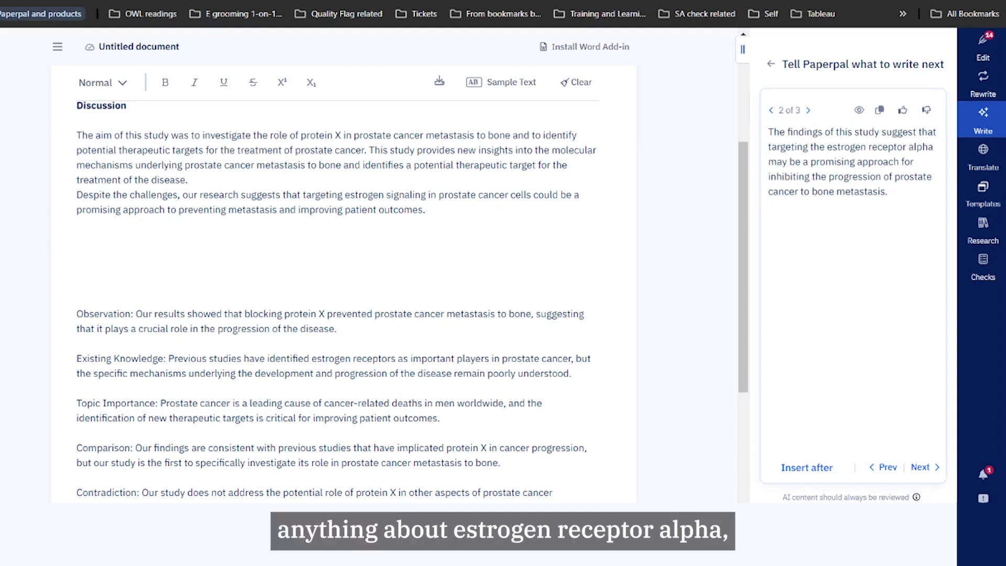
Browse to the third suggestion and join the 'Despite the challenges' sentence onto the opening paragraph
click(808, 111)
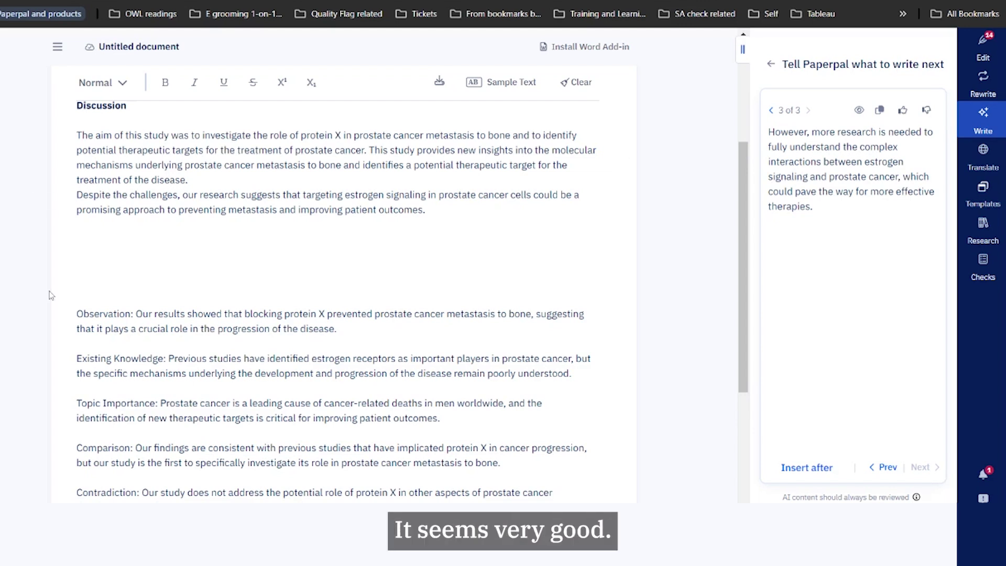
key(BackSpace)
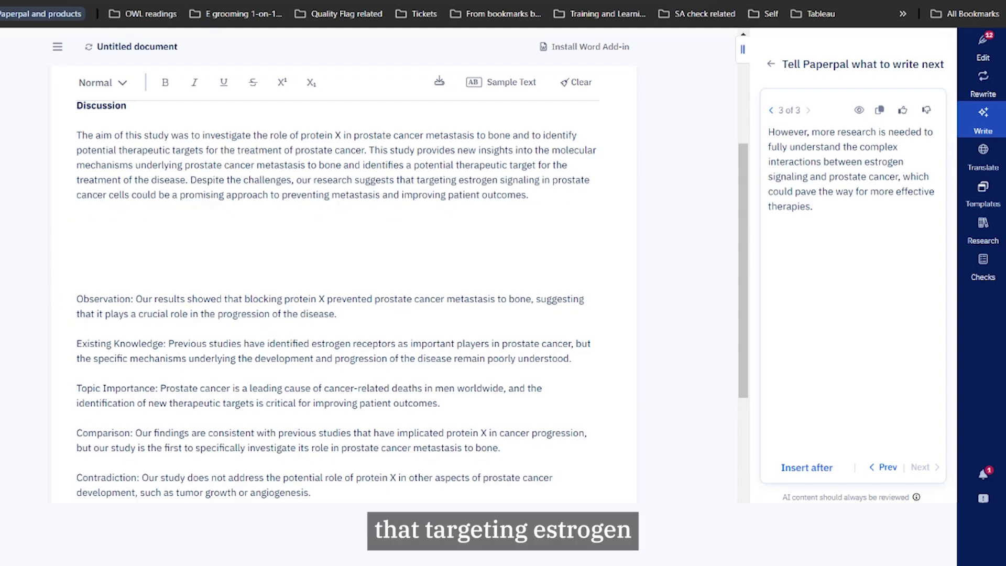
Remove the word 'cells' from the estrogen-signaling sentence and open the Research panel
click(129, 195)
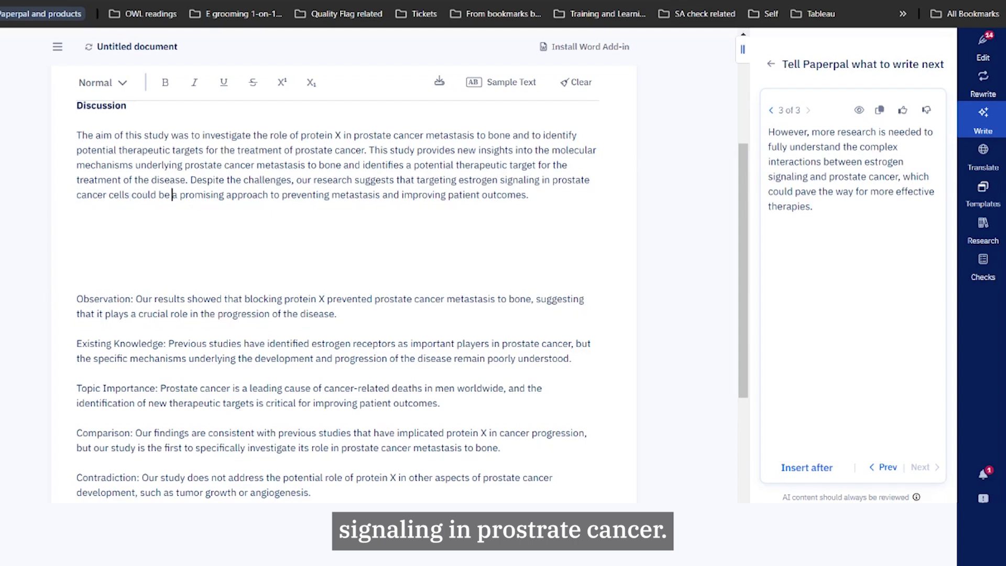
key(ctrl+shift+Left)
key(BackSpace)
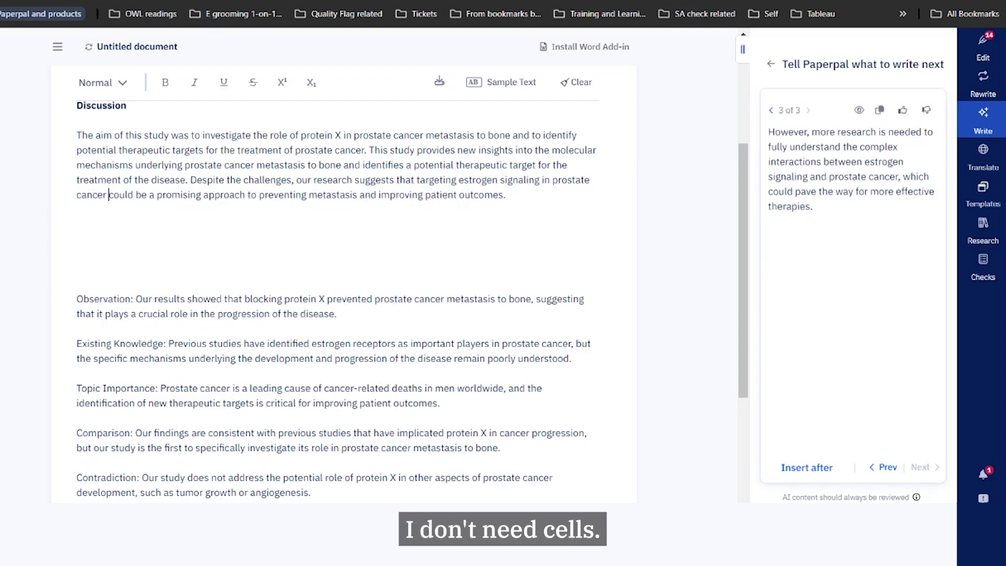
click(147, 194)
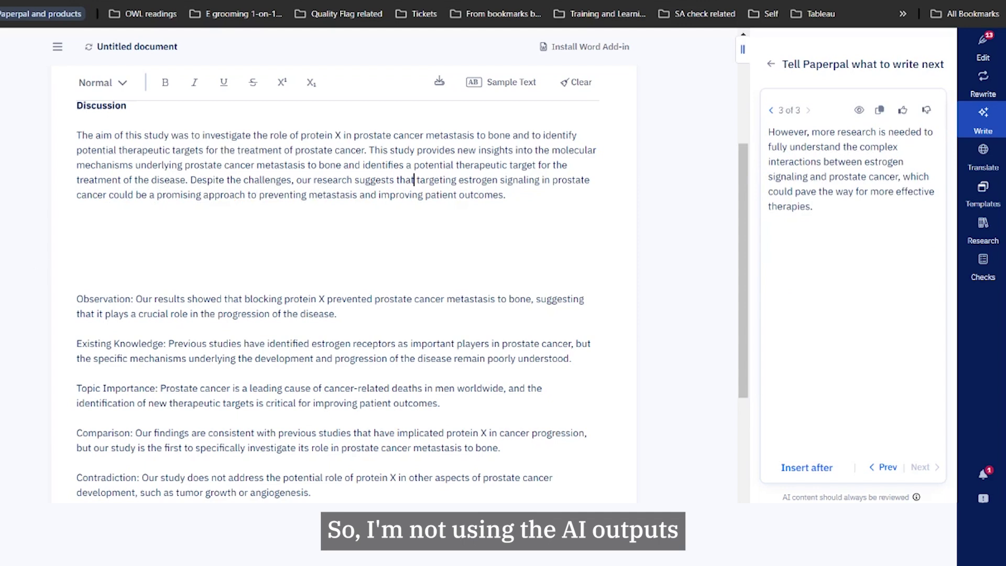
click(506, 195)
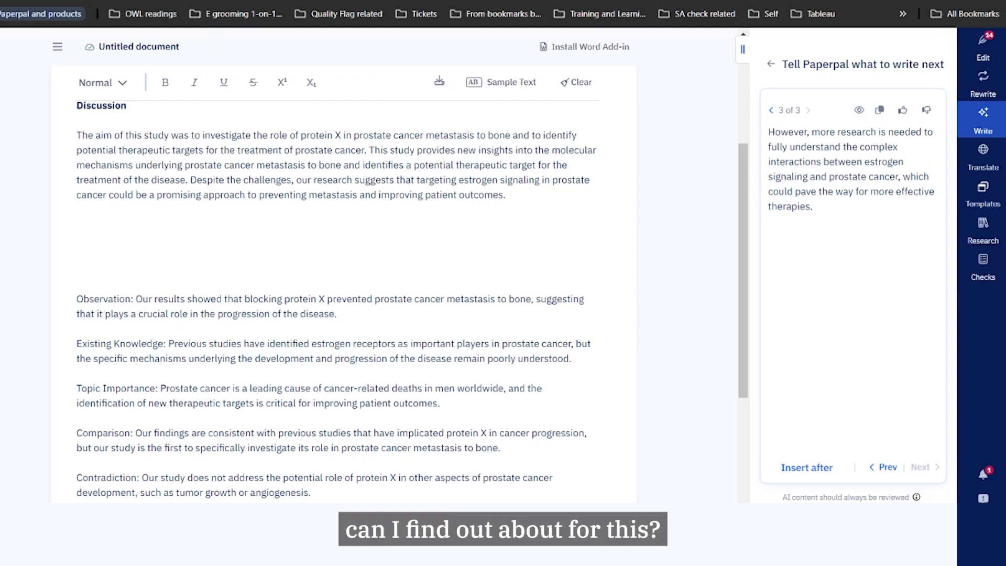
click(984, 230)
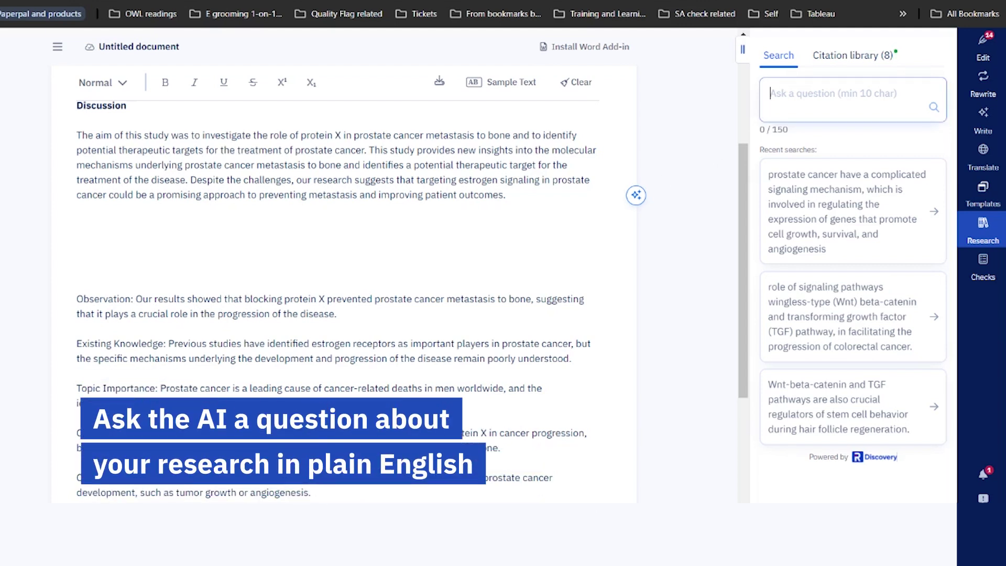
Enter the research question on estrogen-related molecular mechanisms of prostate cancer, correcting 'molecualr' to 'molecular'
text(what are the )
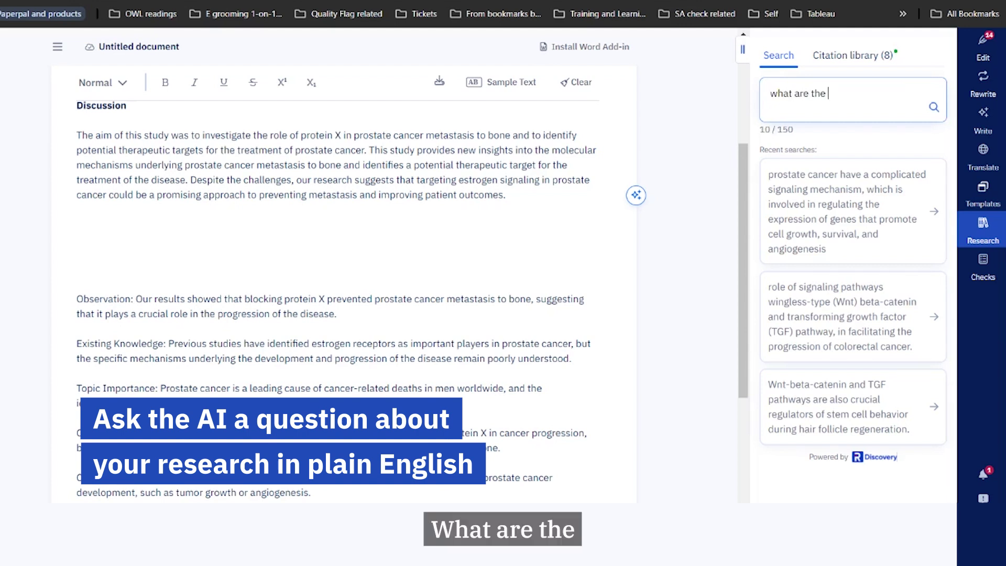
text(molecualr mecha)
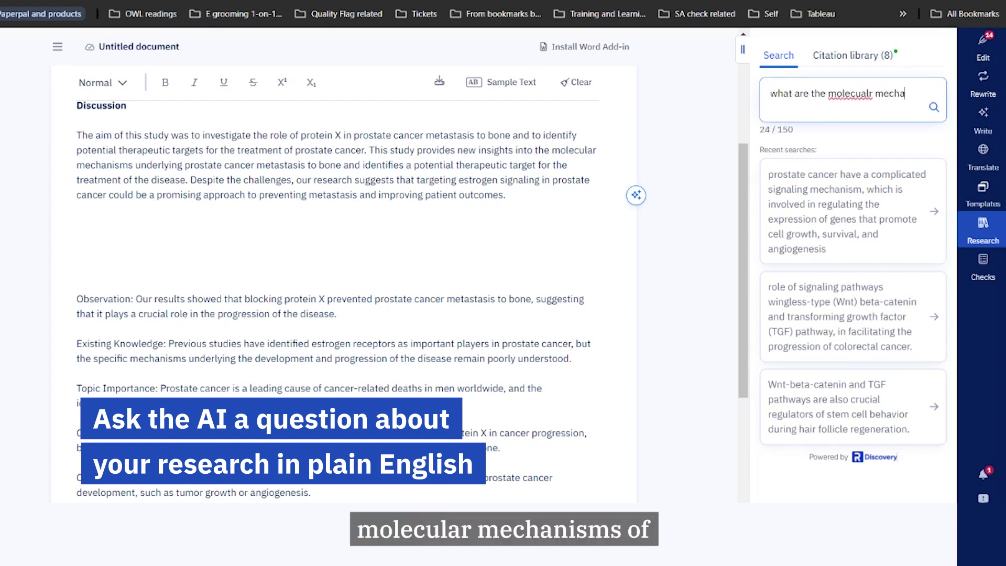
text(nisms of )
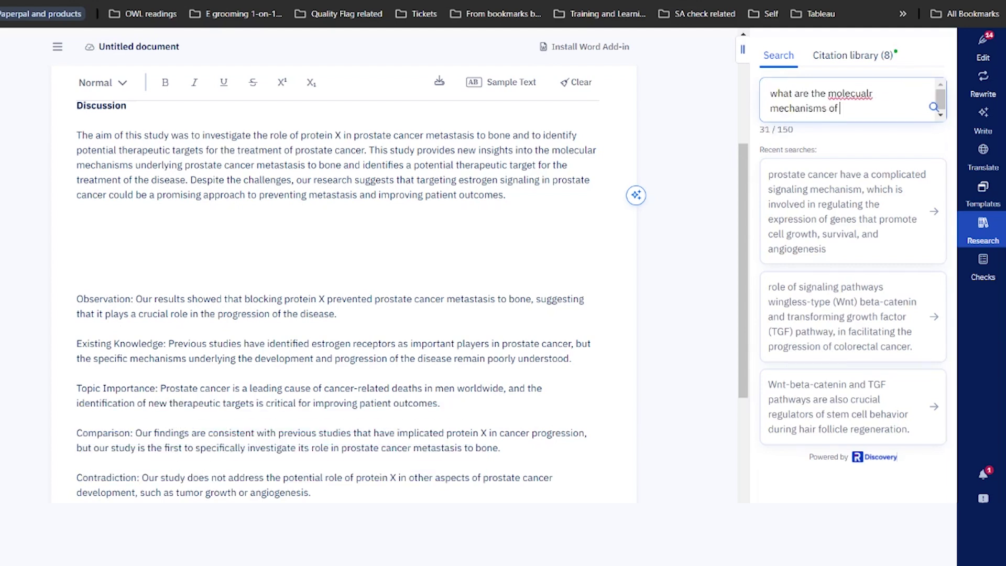
text(prostate )
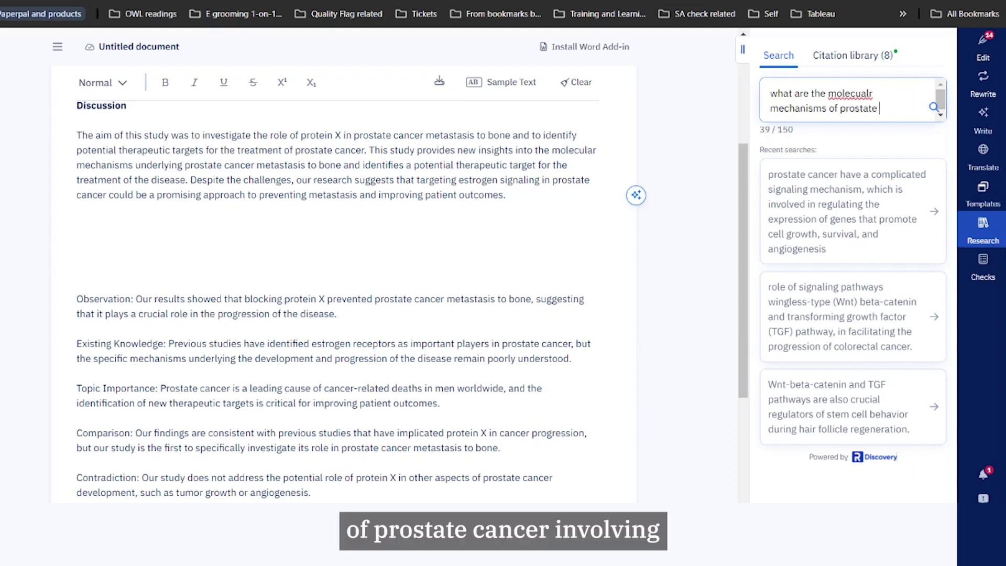
text(cancer involving )
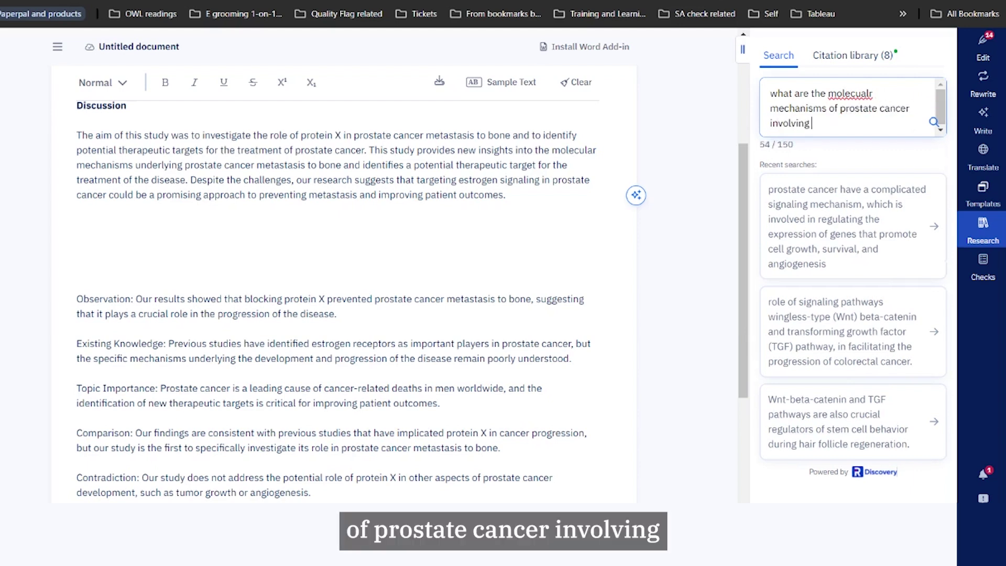
text(estrogen)
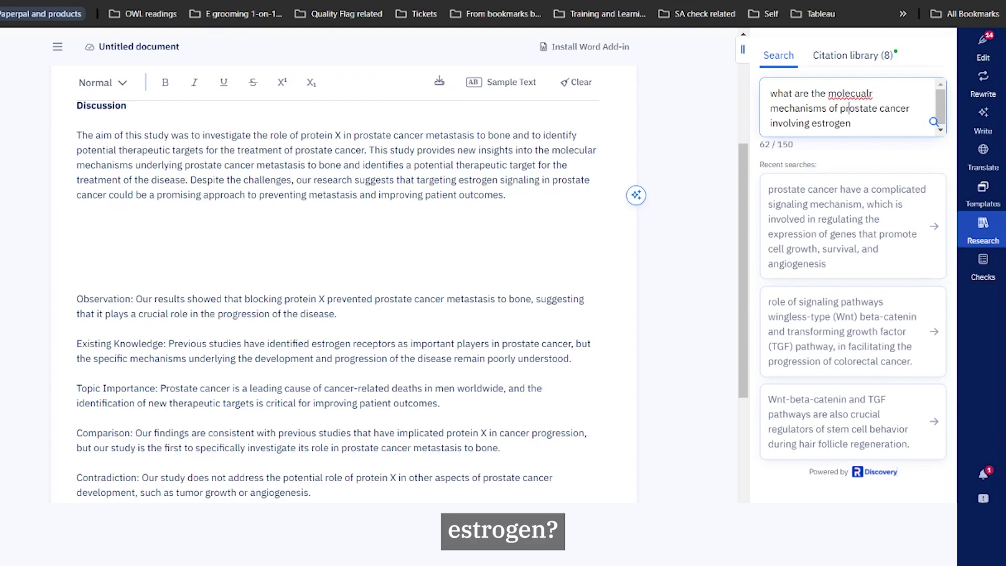
key(ctrl+shift+Right)
text(molecular)
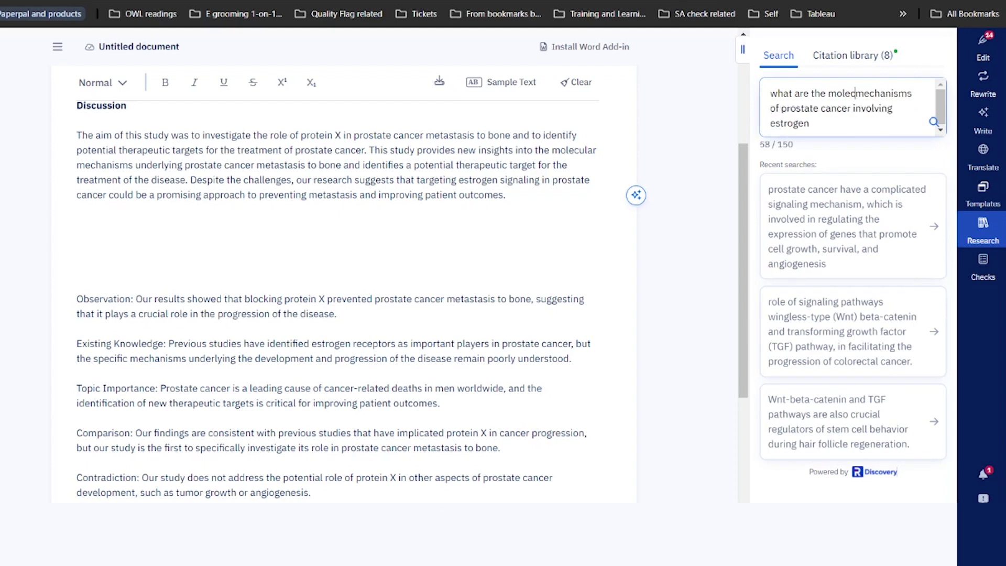
Run the estrogen research query, then review the answer's opening sentence and its three references
key(Return)
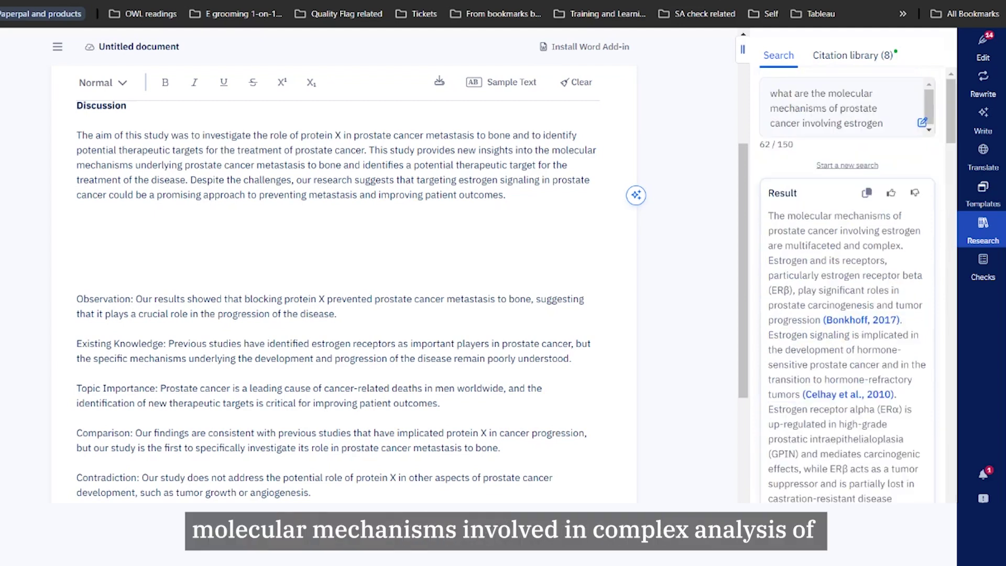
drag(773, 215, 903, 246)
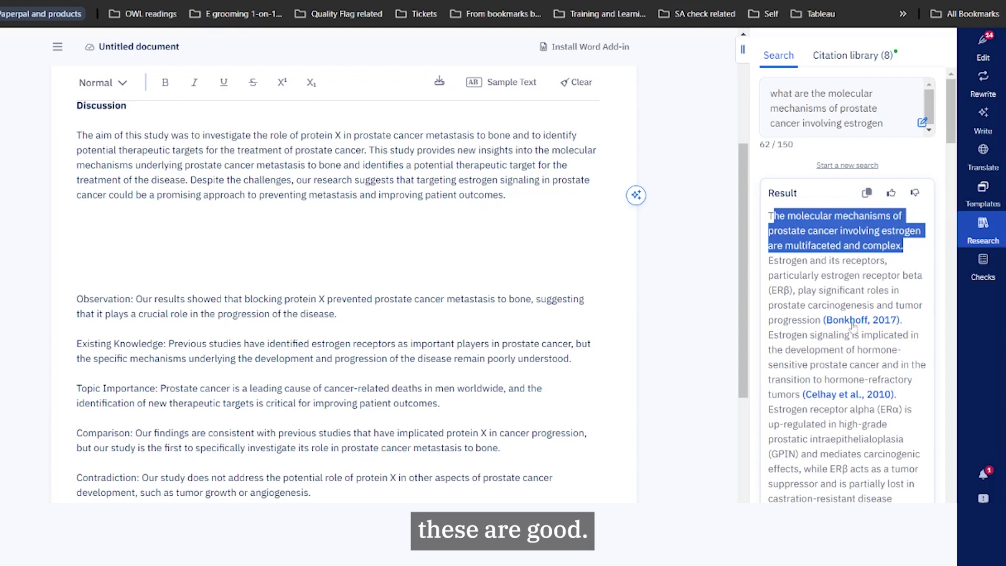
scroll(852, 330, down, 10)
scroll(845, 283, up, 2)
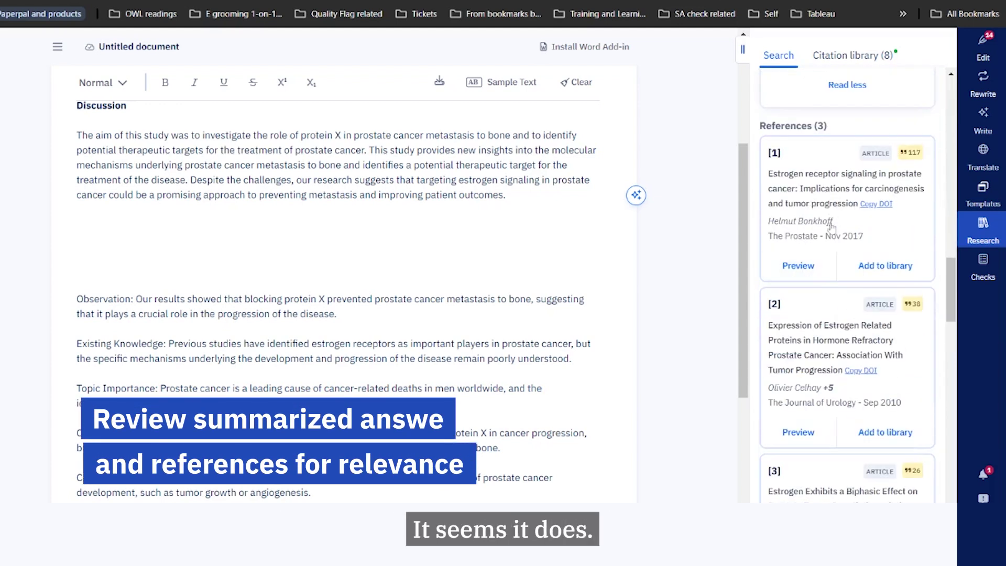
Preview reference [1]'s abstract and add the 2017 Prostate estrogen receptor article to the citation library
click(808, 269)
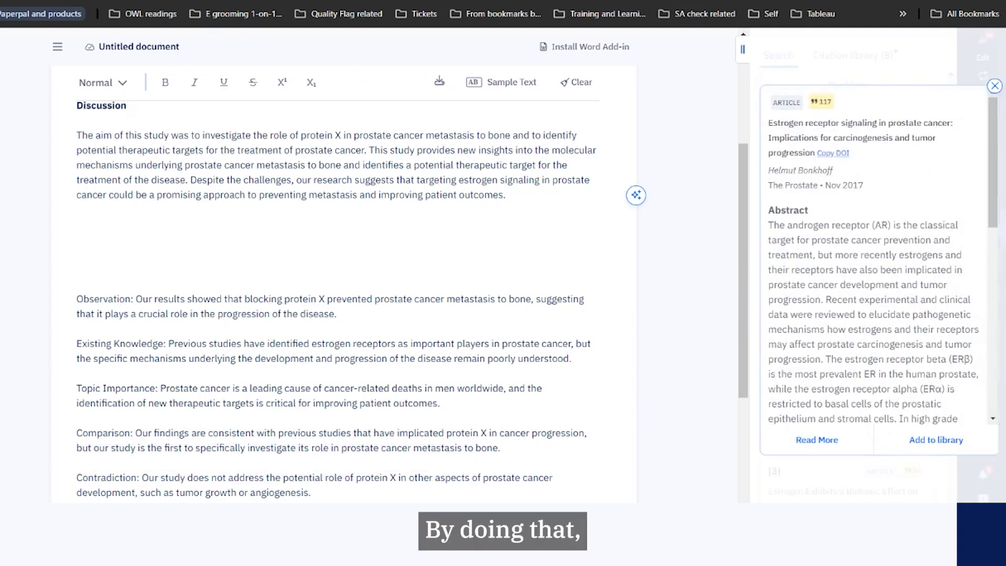
scroll(873, 289, down, 1)
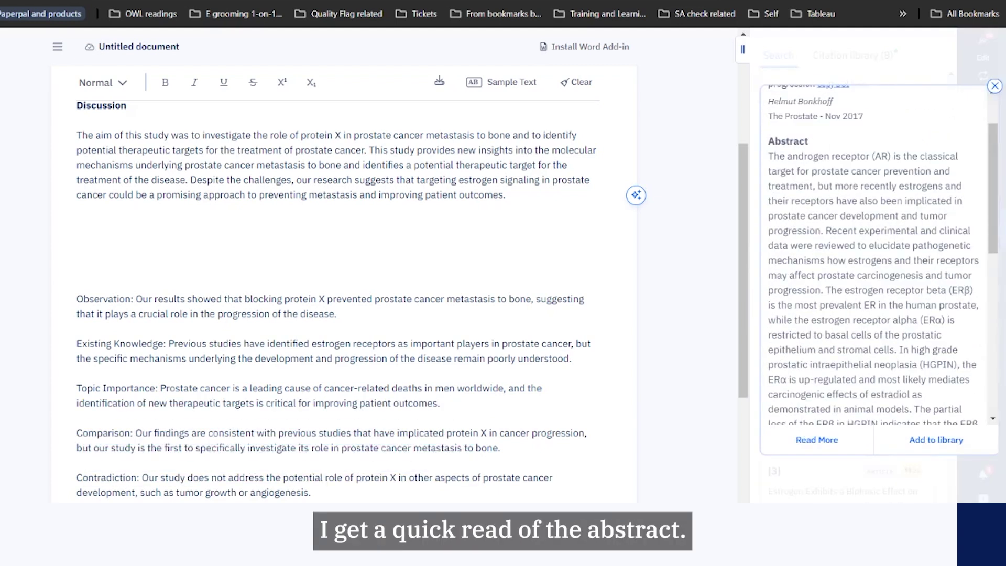
scroll(835, 189, down, 5)
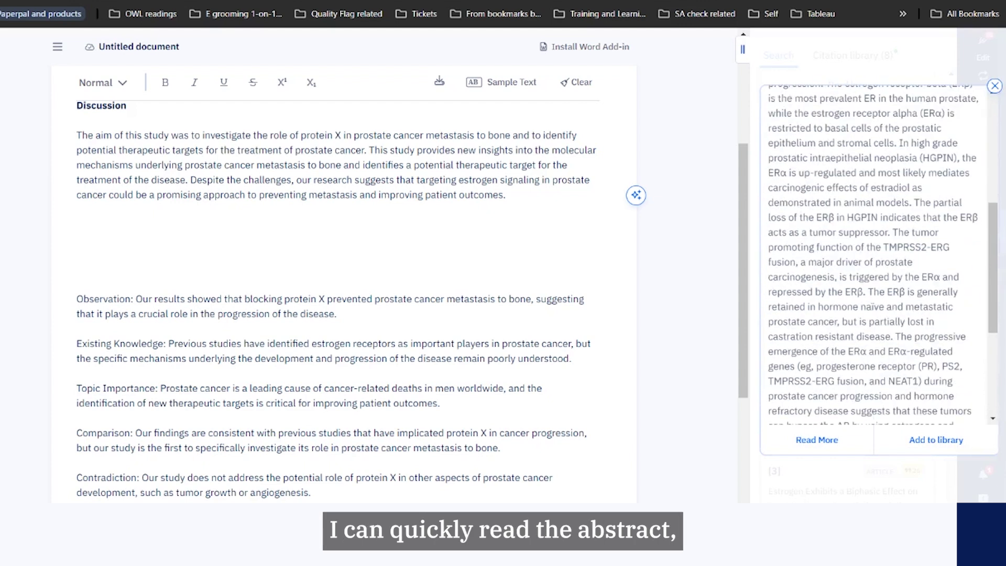
scroll(873, 256, up, 6)
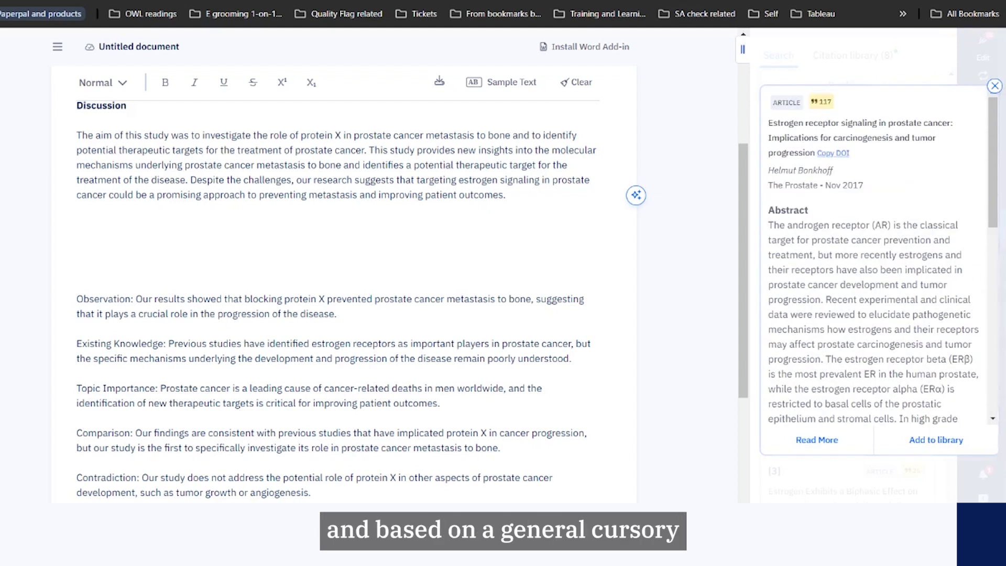
scroll(873, 288, down, 1)
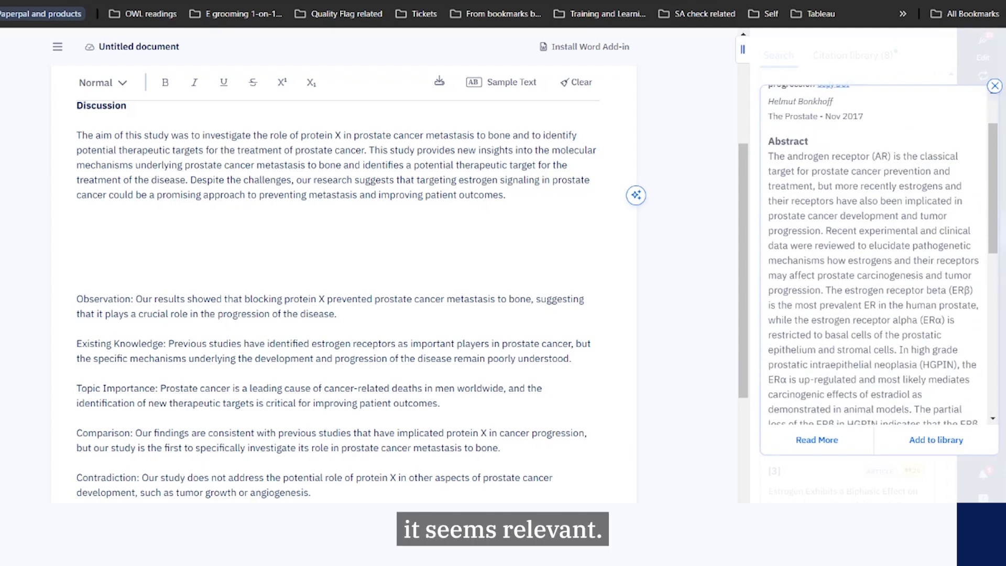
click(936, 441)
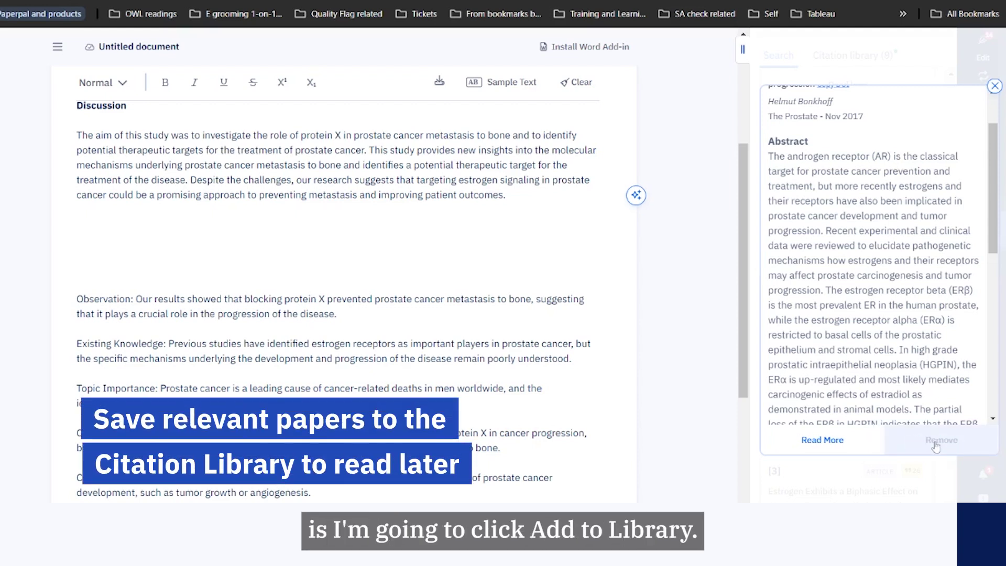
click(995, 86)
click(845, 67)
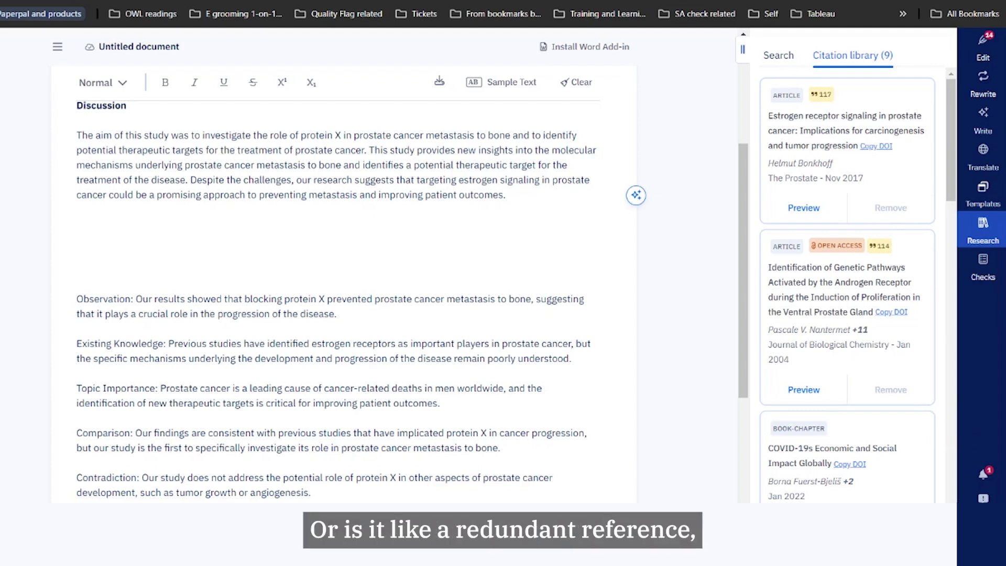
Paste the Bonkhoff, 2017 research sentence into the Discussion after 'patient outcomes.'
click(778, 55)
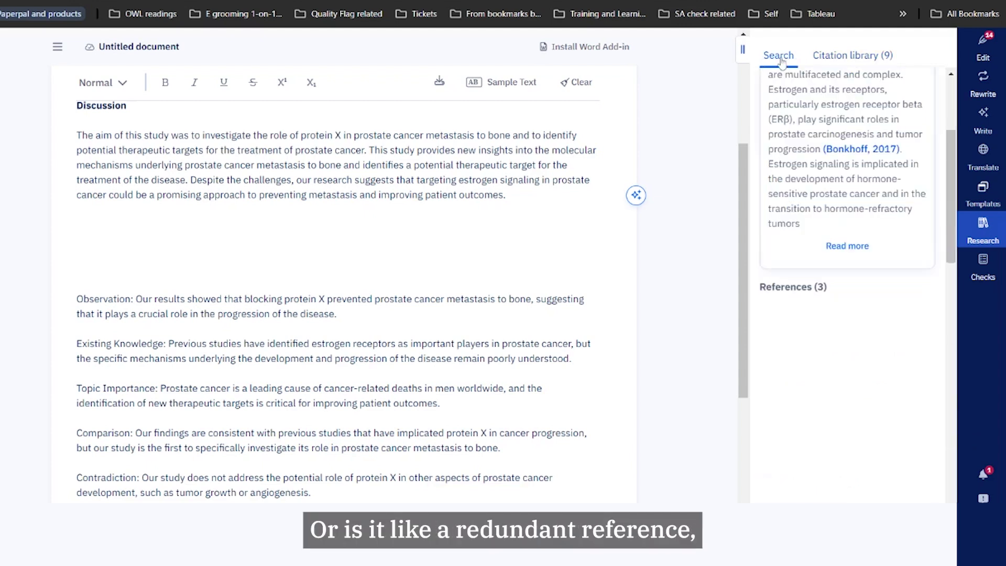
scroll(846, 208, up, 2)
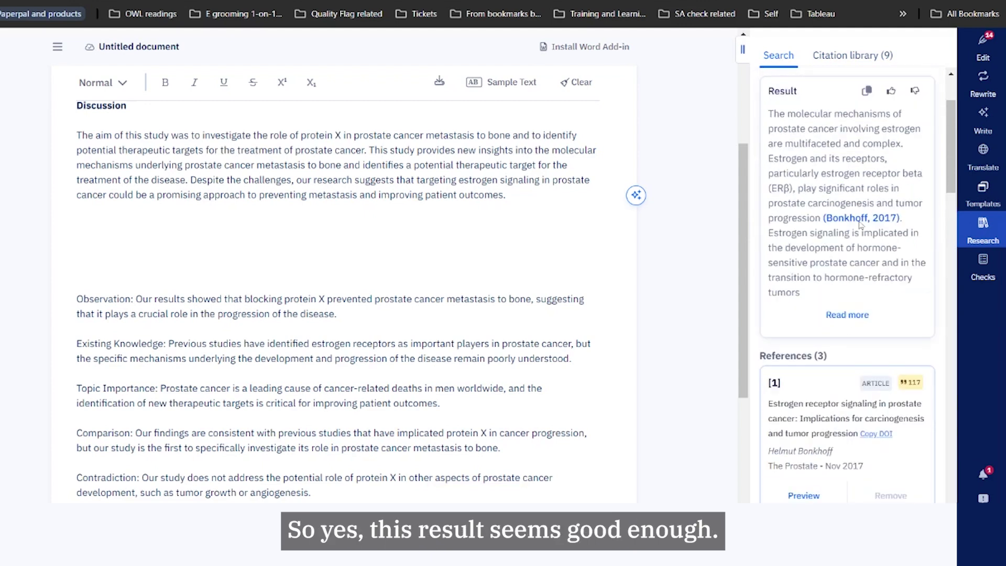
click(848, 315)
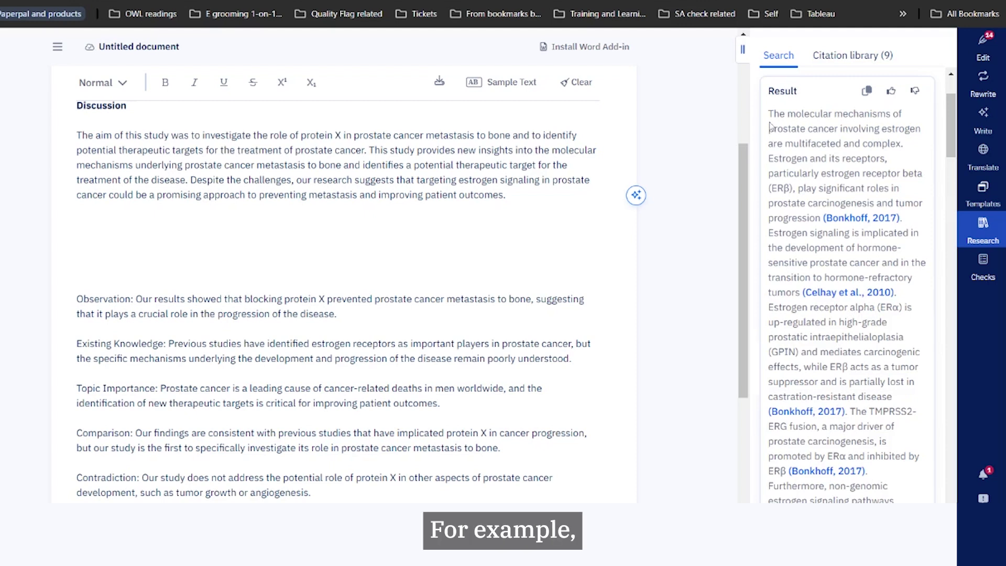
drag(769, 113, 899, 218)
key(ctrl+c)
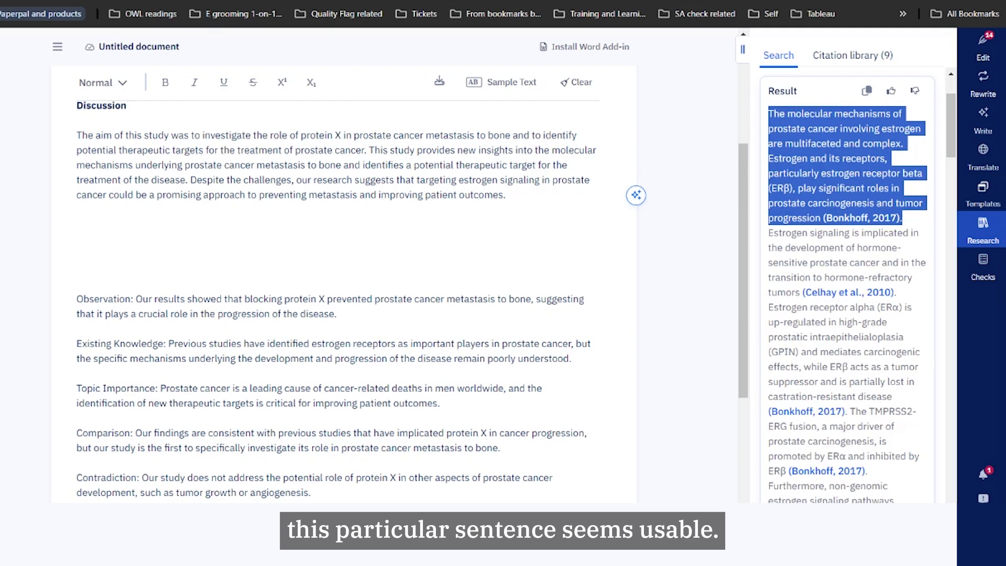
click(505, 195)
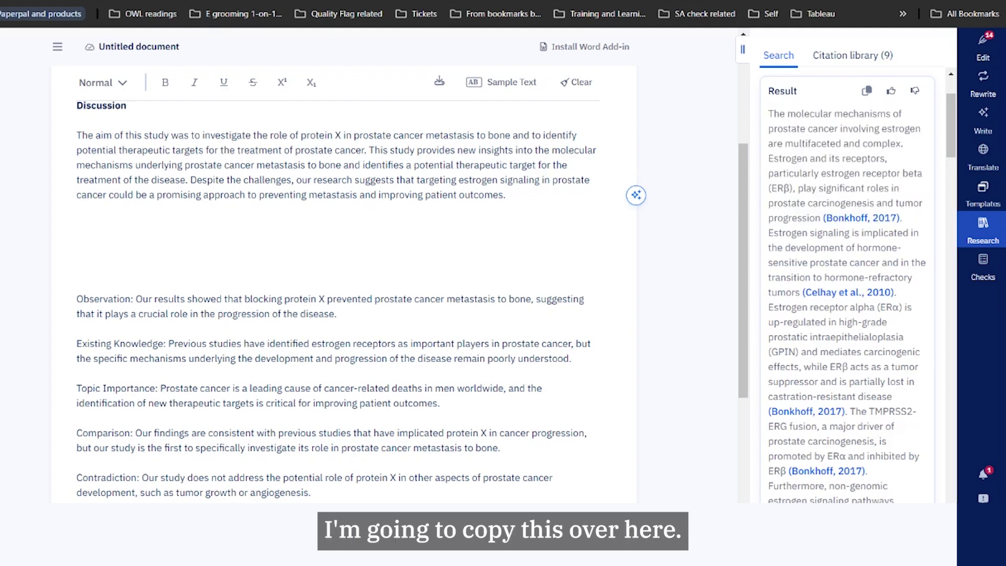
key(ctrl+v)
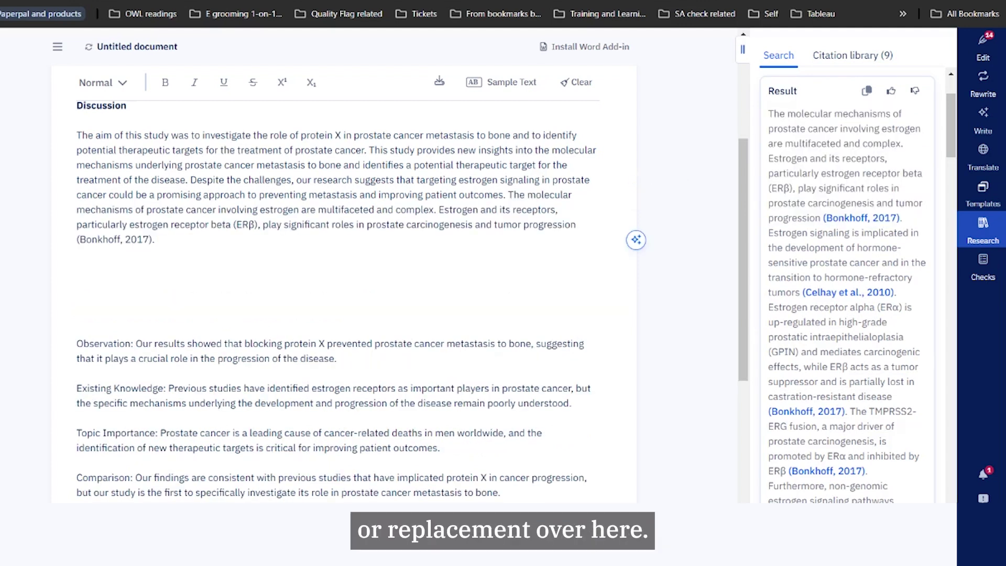
Shorten 'Estrogen and its receptors' to 'Estrogen receptors' in the pasted passage
click(555, 194)
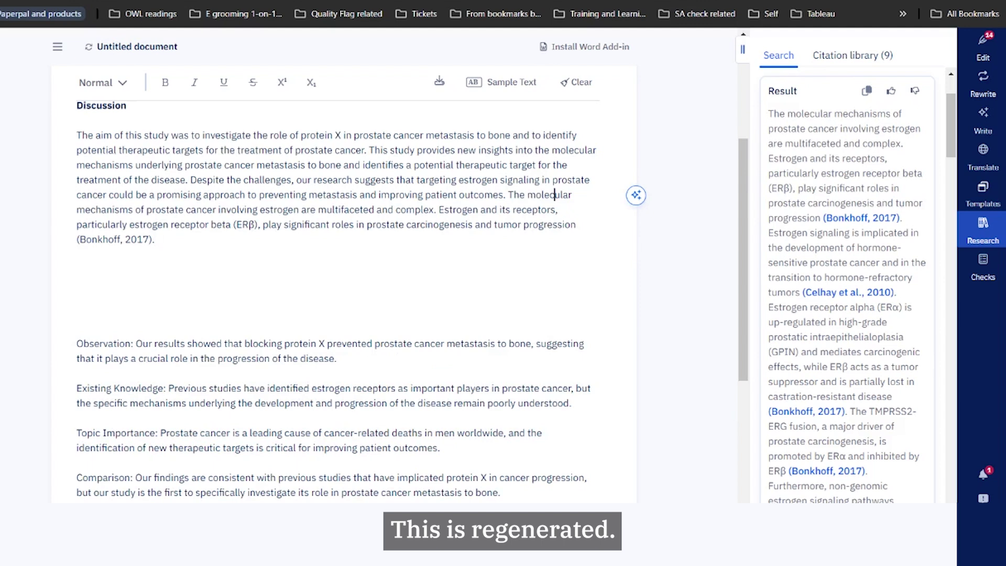
click(137, 209)
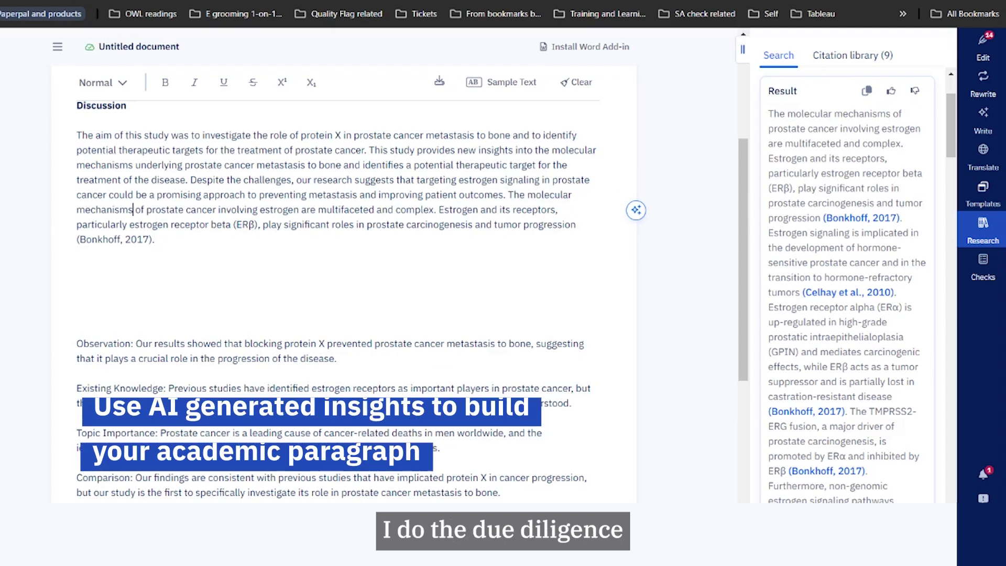
click(527, 194)
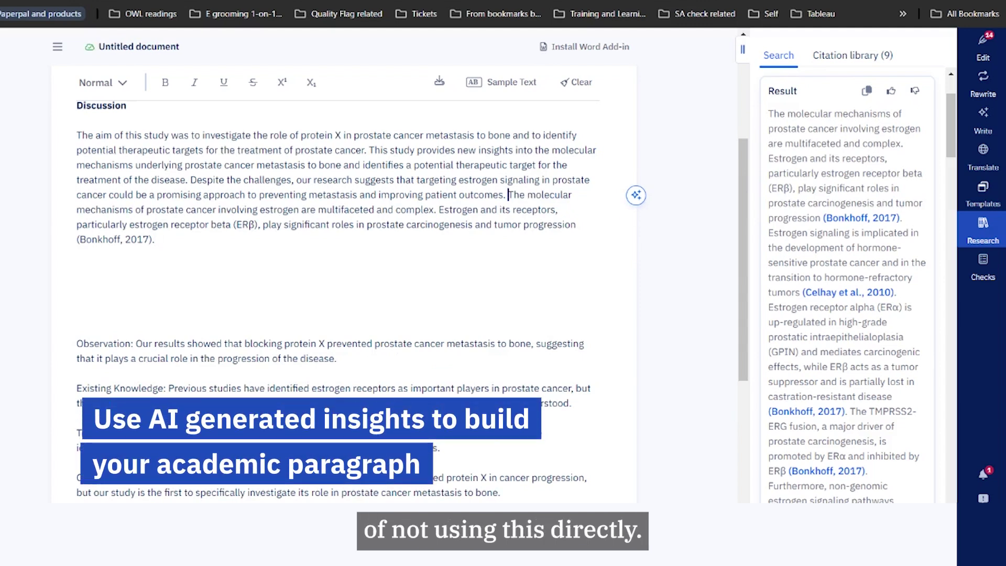
click(215, 210)
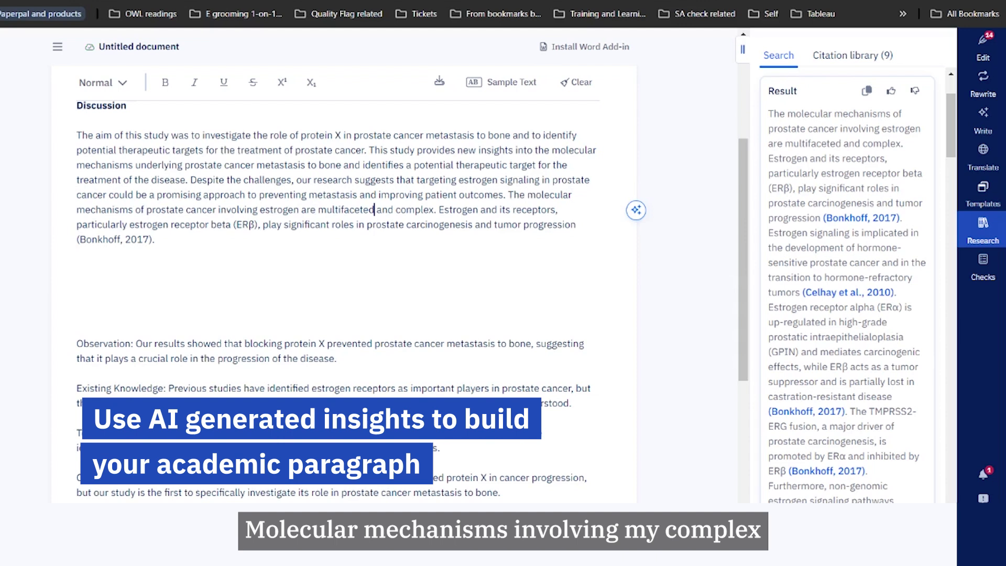
click(396, 209)
click(511, 209)
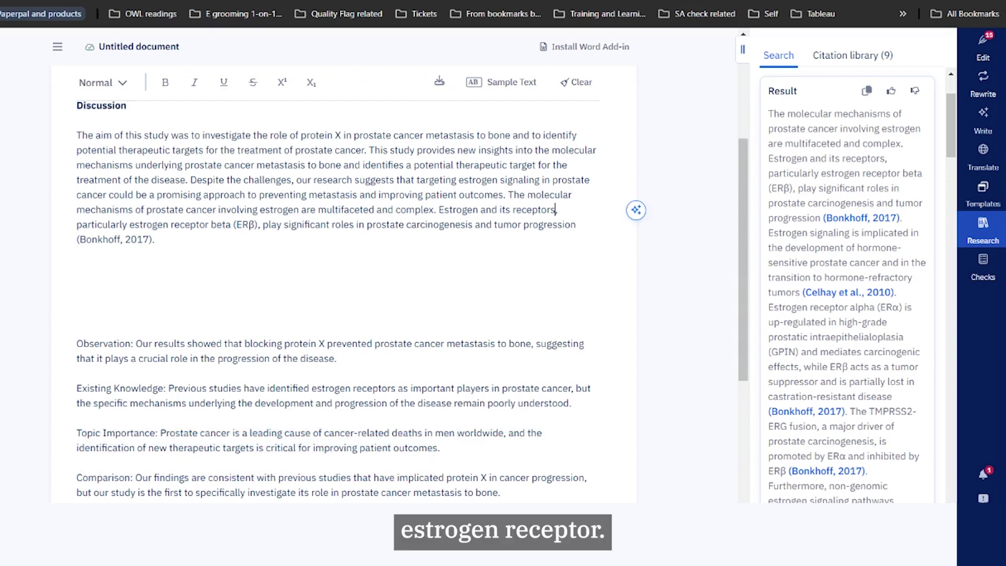
key(ctrl+shift+Left)
key(ctrl+shift+Left)
key(BackSpace)
Select the pasted passage from 'The molecular' through 'tumor progression'
key(ctrl+Right)
key(ctrl+Right)
key(ctrl+Right)
key(ctrl+Right)
key(ctrl+Right)
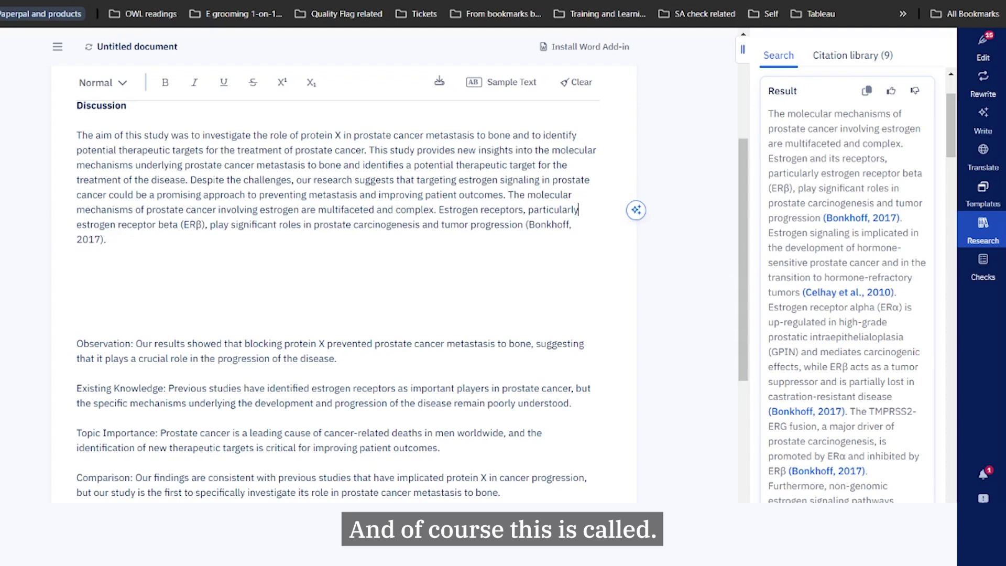
key(ctrl+Right)
key(ctrl+Right)
key(ctrl+Right)
key(ctrl+Right)
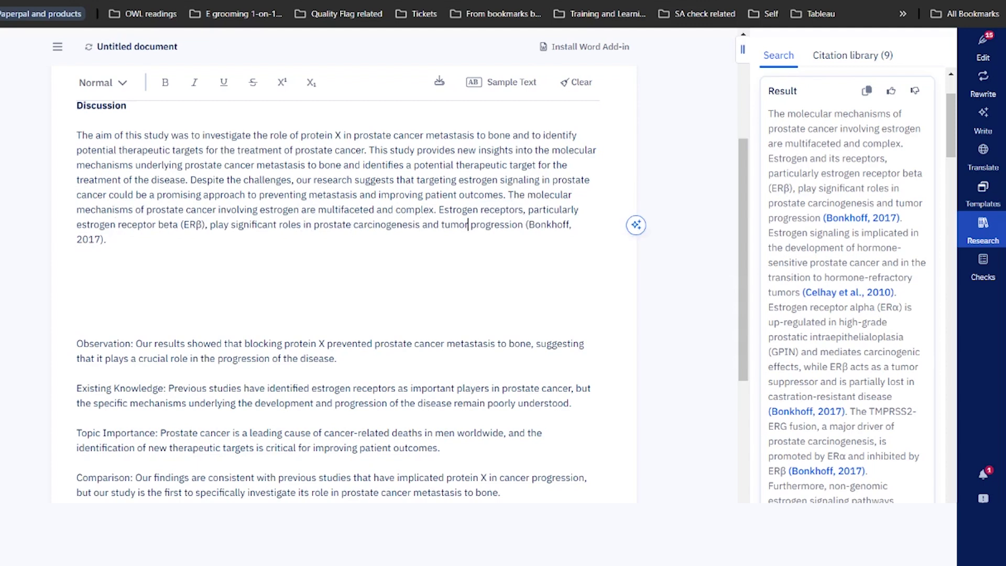
key(Up)
key(ctrl+Left)
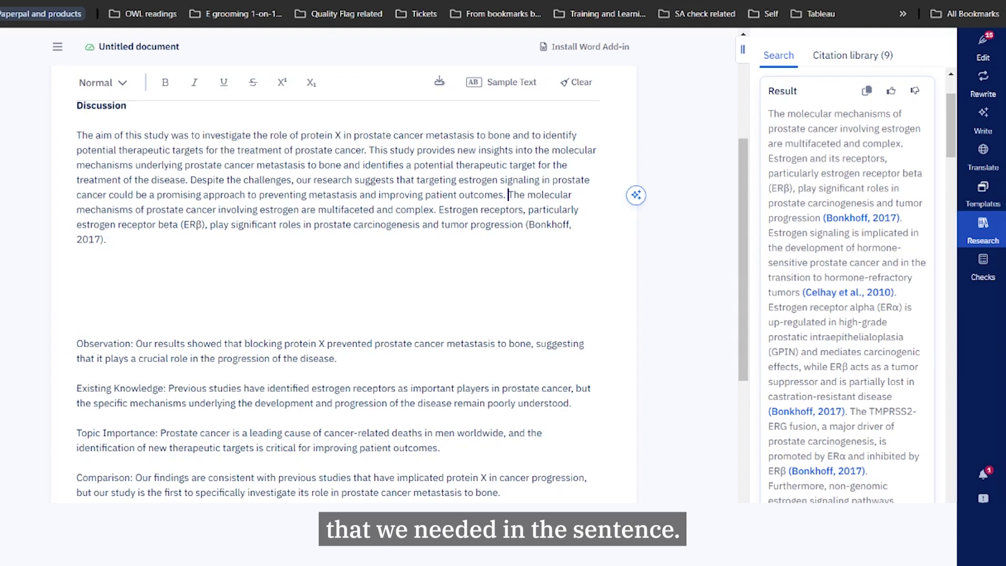
key(shift+Down)
key(shift+Down)
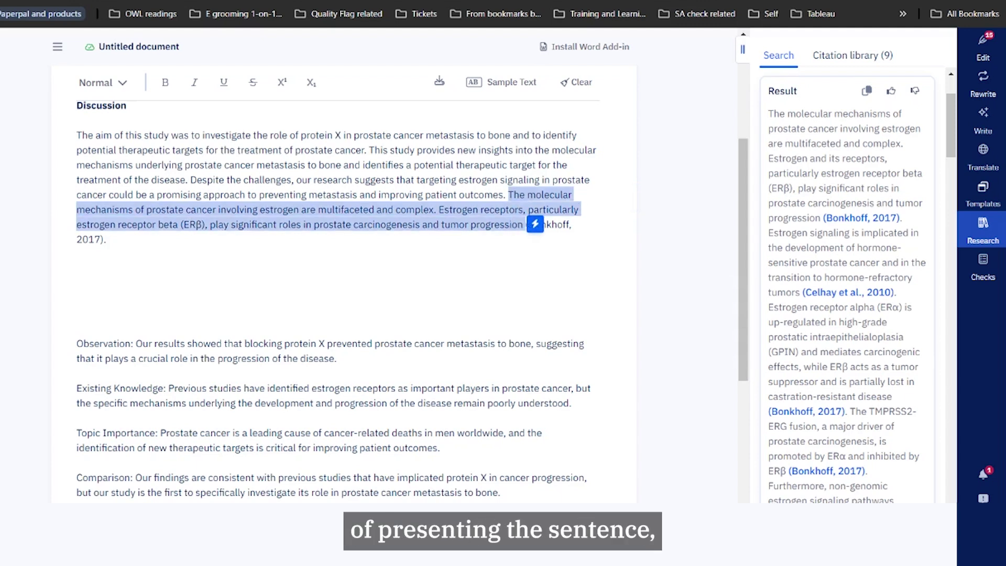
Paraphrase the selected passage, regenerate, and replace it with the second paraphrase
click(983, 84)
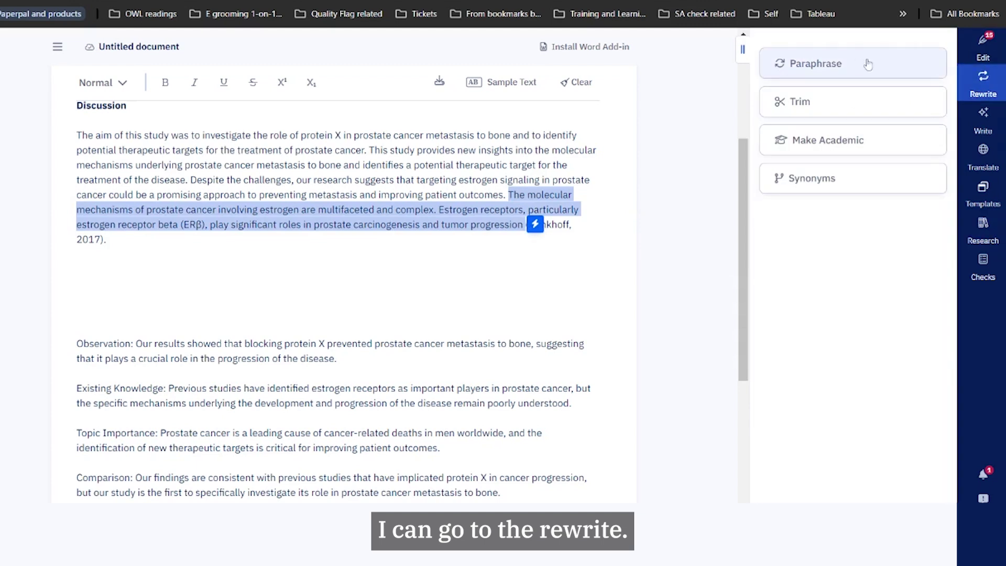
click(852, 65)
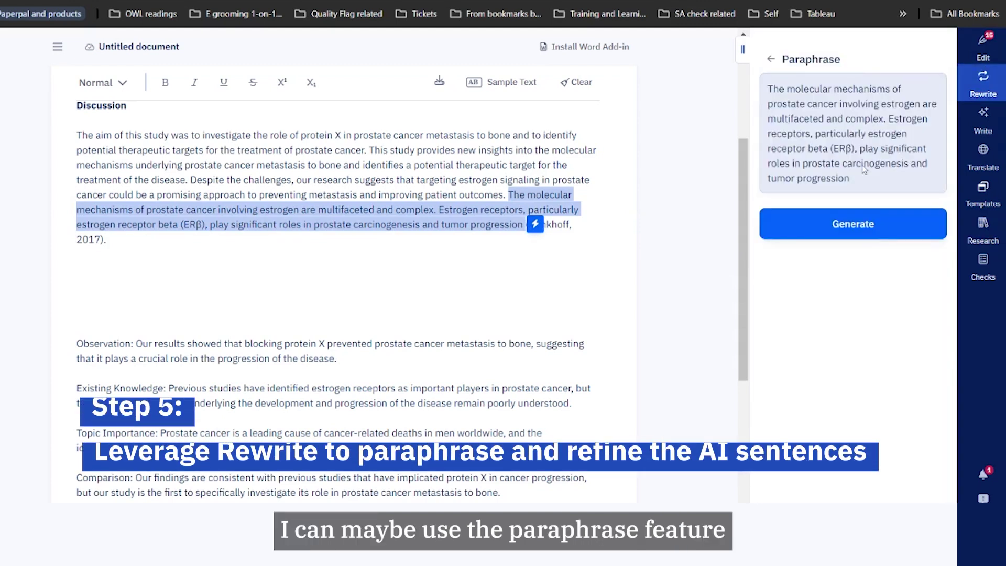
click(876, 230)
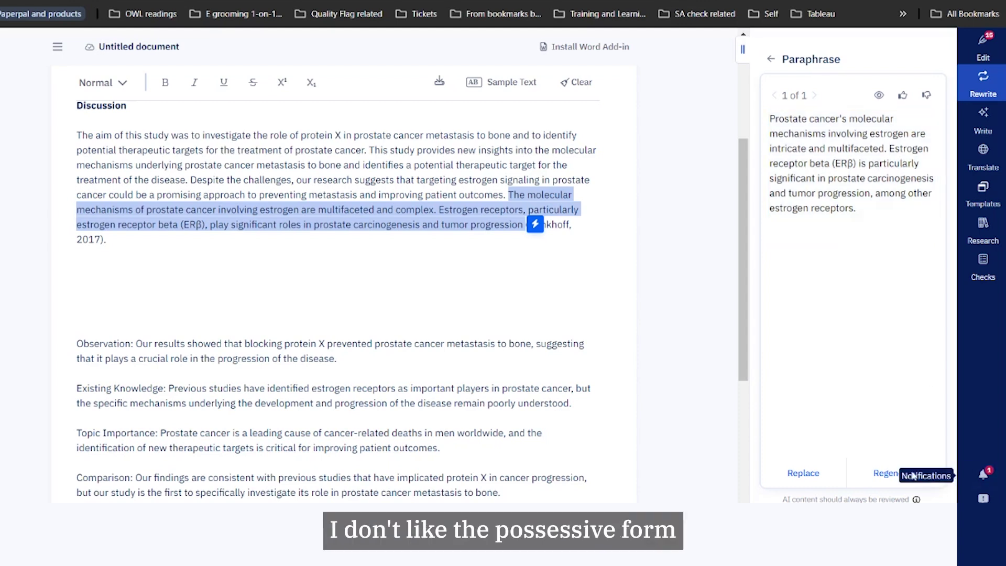
click(894, 473)
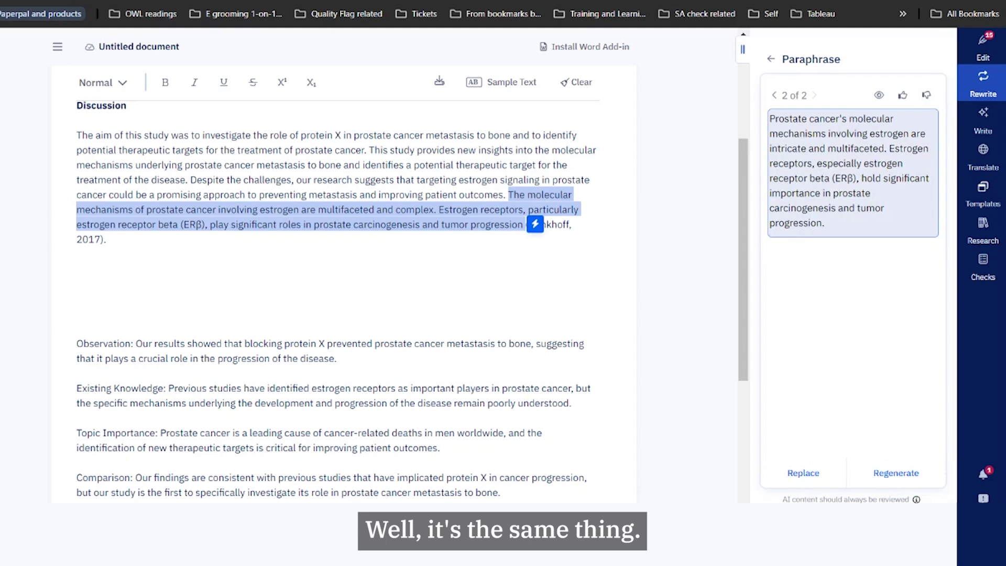
drag(770, 119, 826, 224)
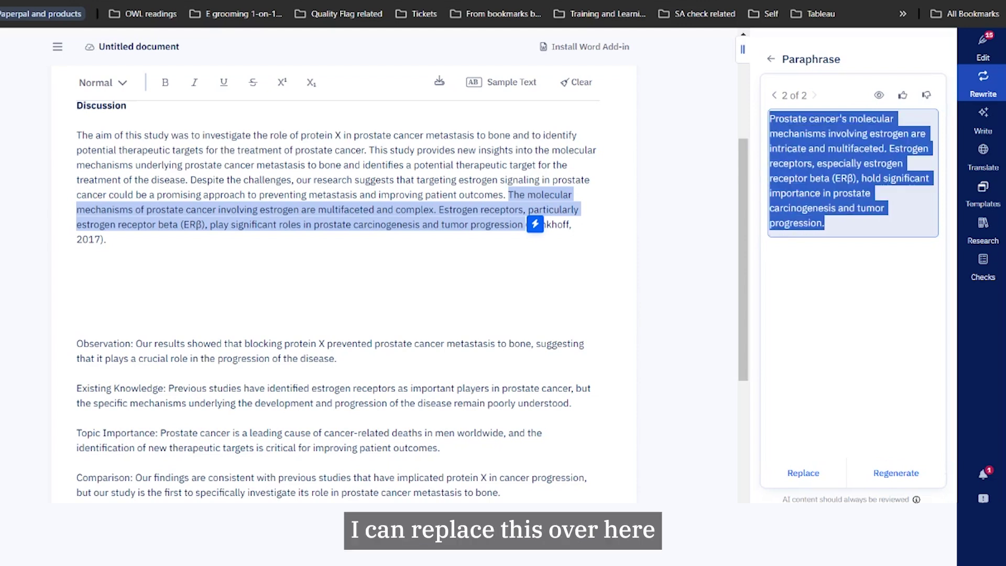
click(810, 482)
Remove 'molecular mechanisms' and insert 'The molecular mechanisms of' before 'Prostate cancer's'
click(523, 209)
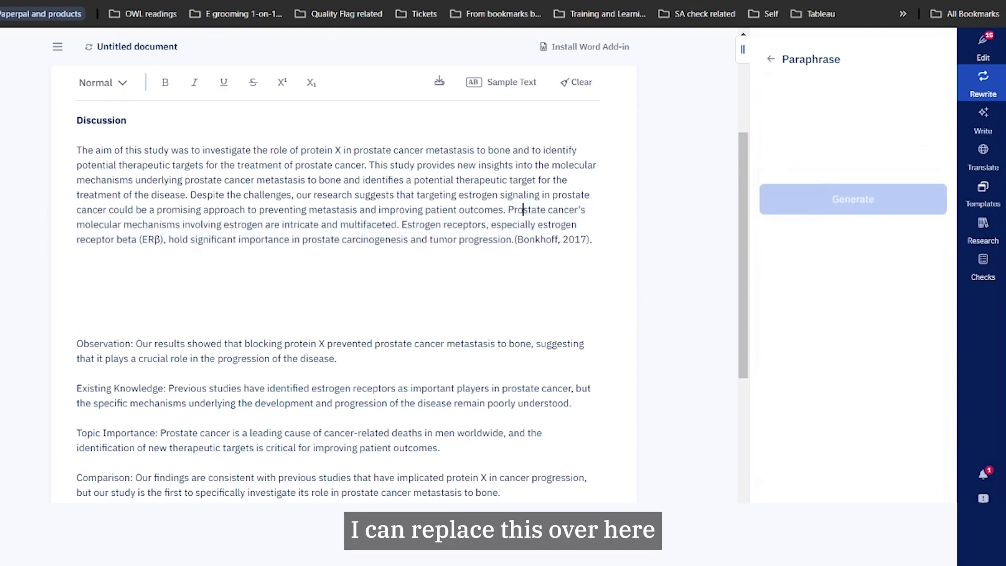
click(585, 209)
click(121, 225)
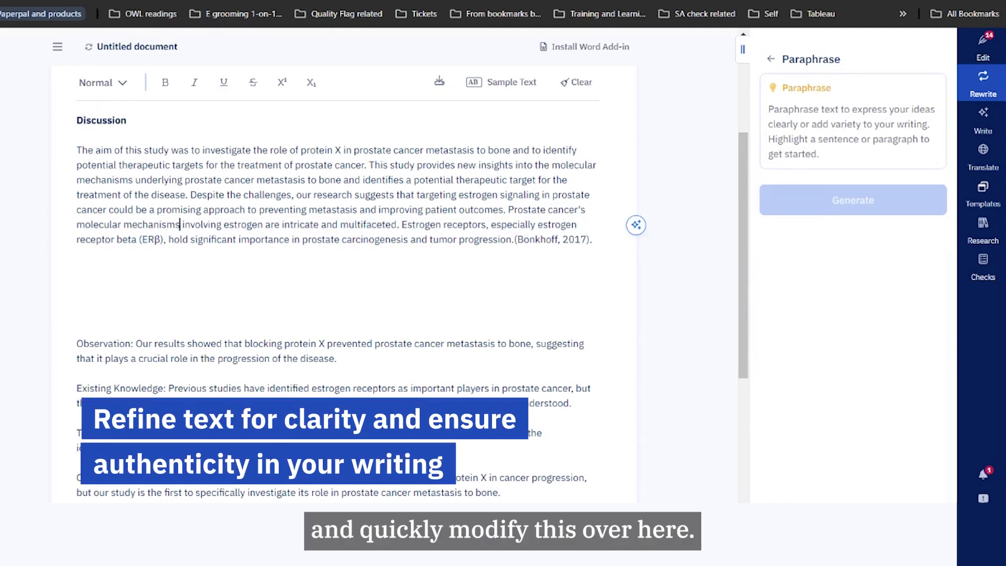
drag(180, 225, 77, 224)
key(BackSpace)
click(504, 209)
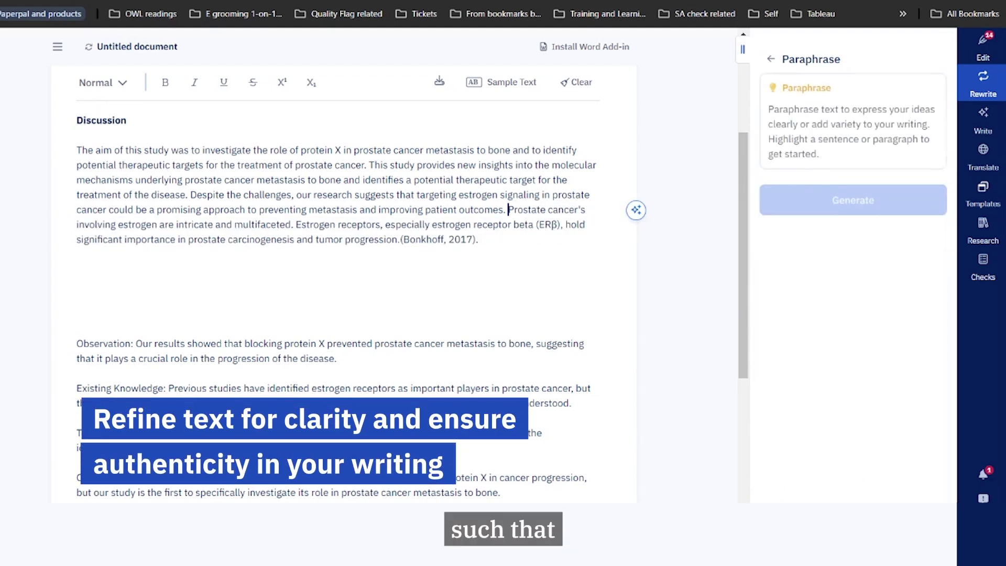
text(The molecular mechanisms)
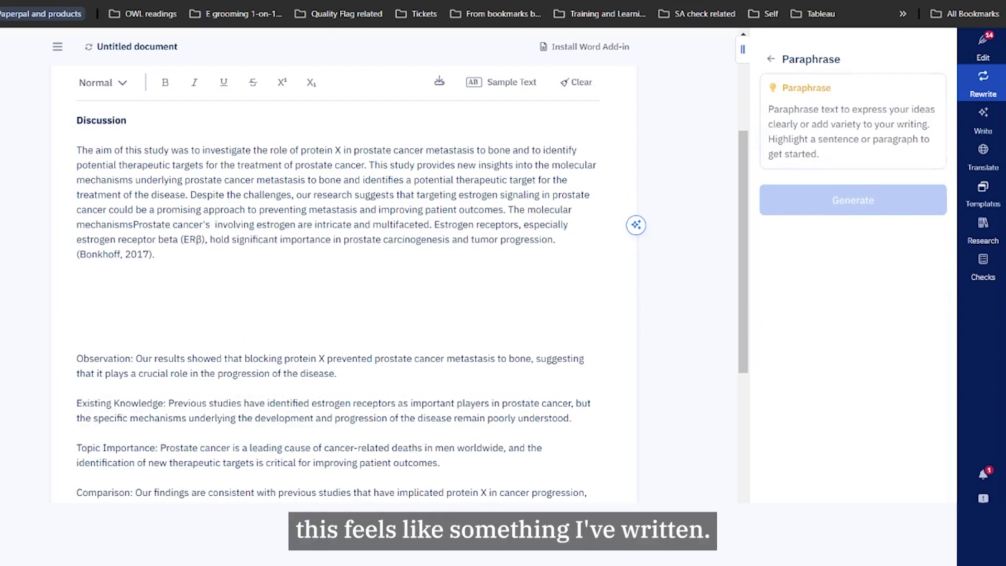
text( of)
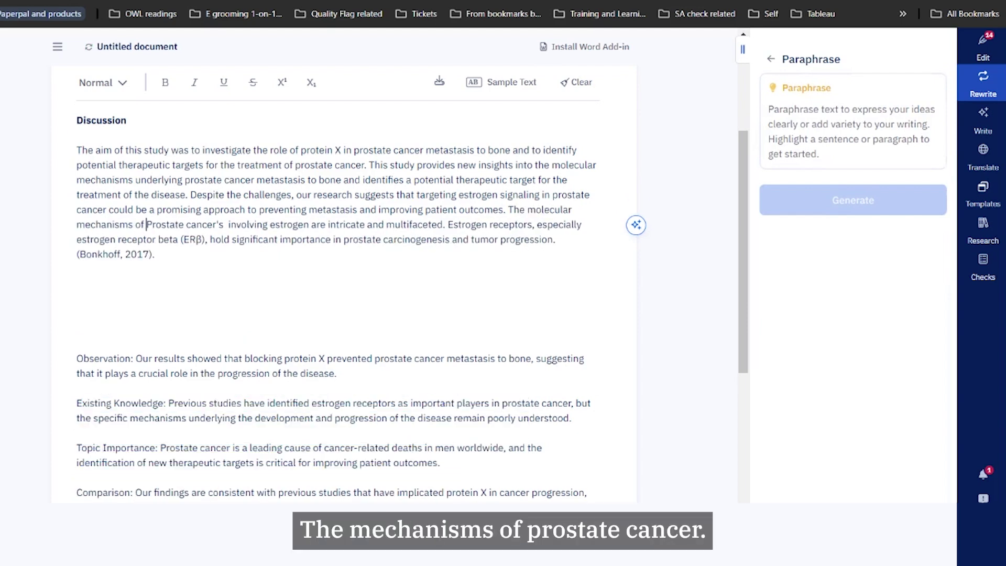
Lowercase 'Prostate' and remove the 's after 'cancer'
click(183, 225)
key(ctrl+Left)
key(Right)
key(BackSpace)
text(p)
key(Left)
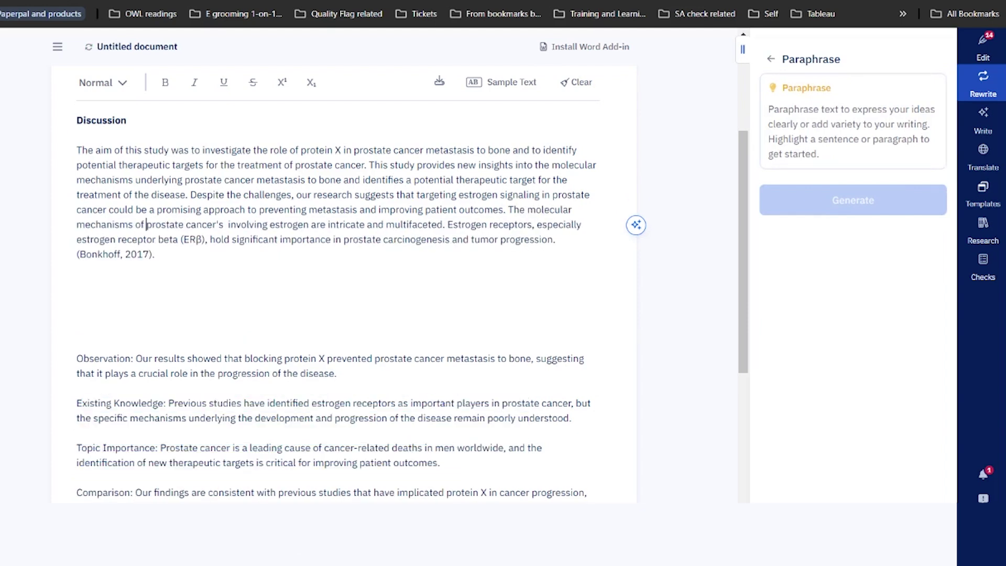
key(BackSpace)
key(BackSpace)
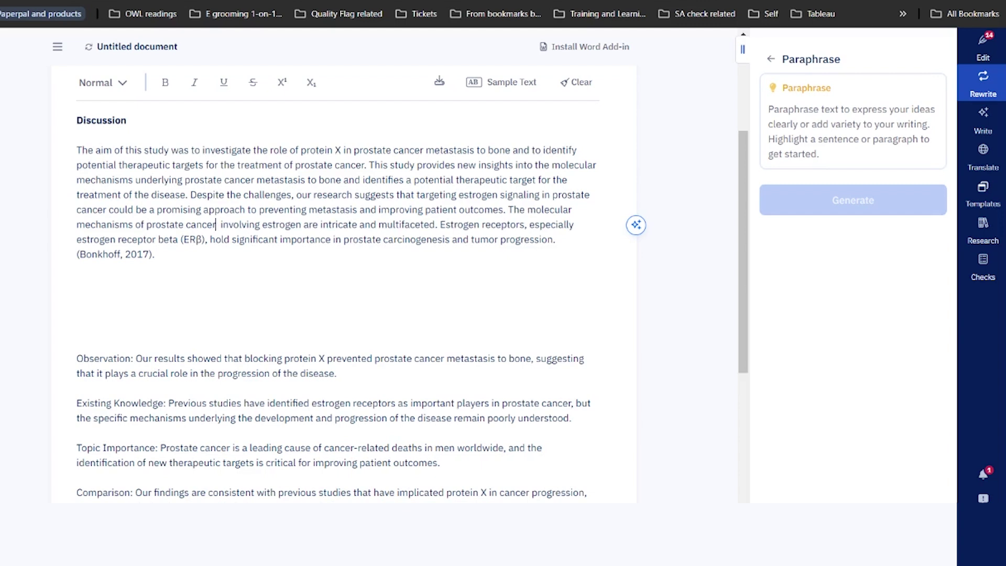
click(155, 254)
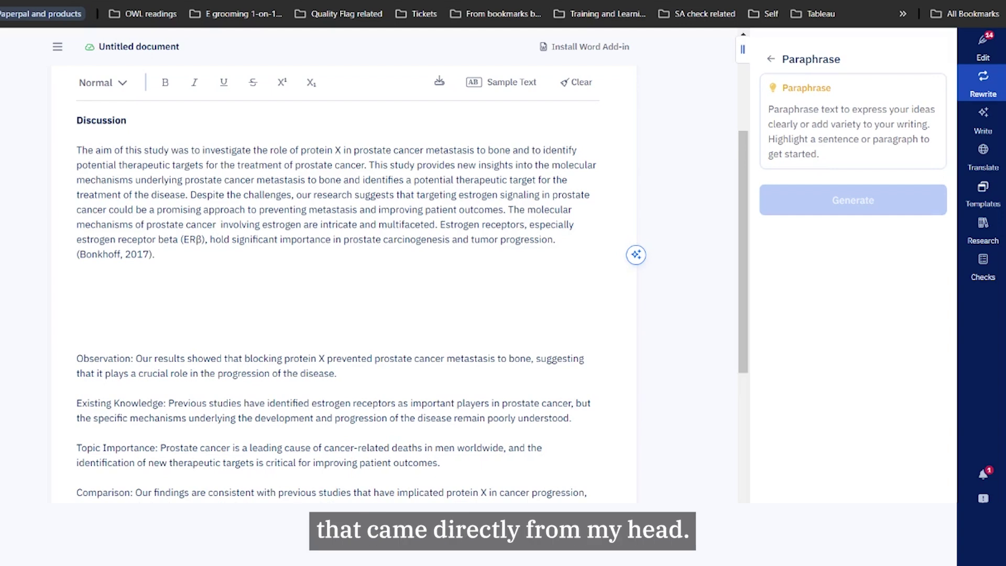
scroll(336, 288, down, 1)
scroll(335, 289, up, 2)
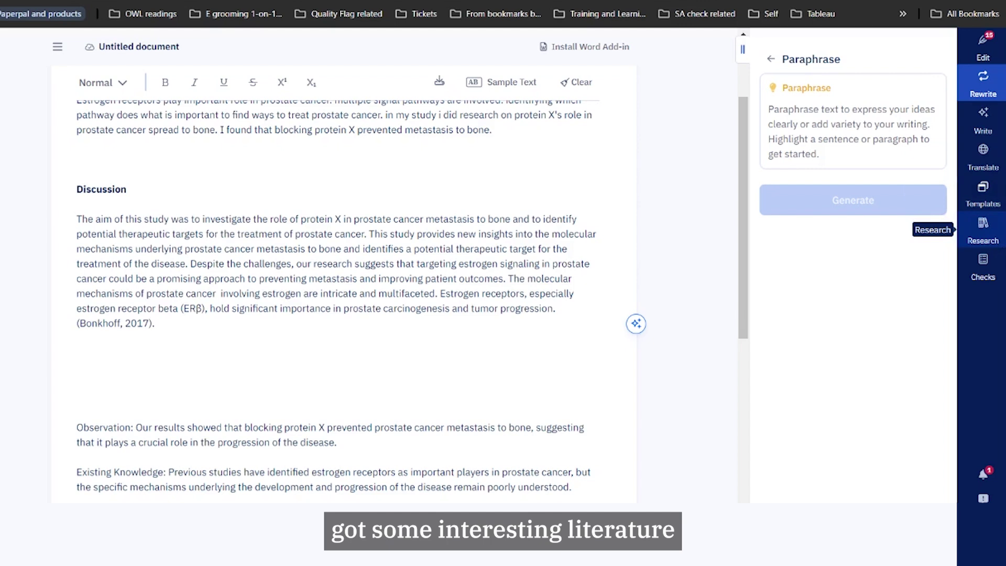
drag(508, 278, 513, 294)
click(456, 309)
scroll(457, 308, down, 1)
scroll(335, 262, up, 1)
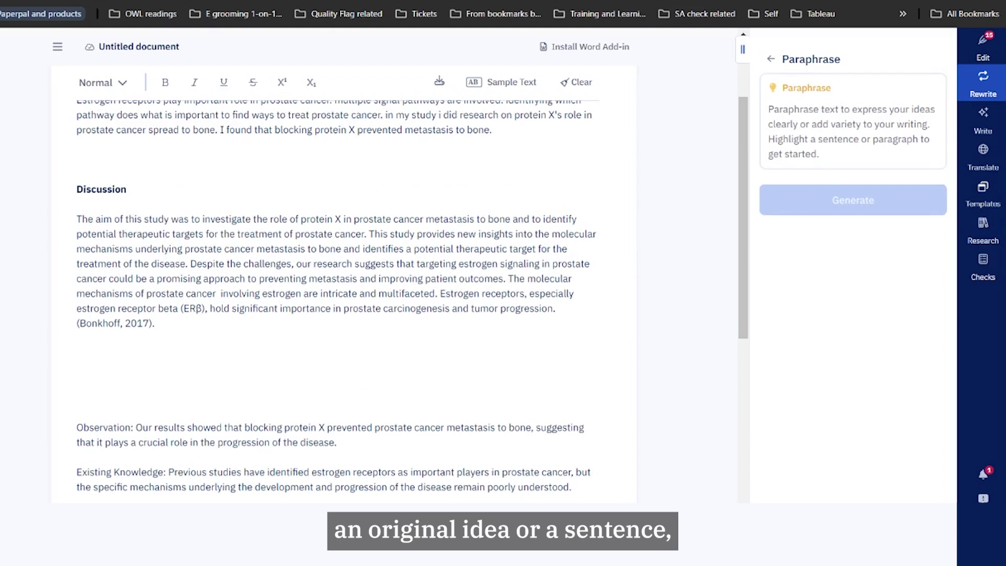
click(457, 309)
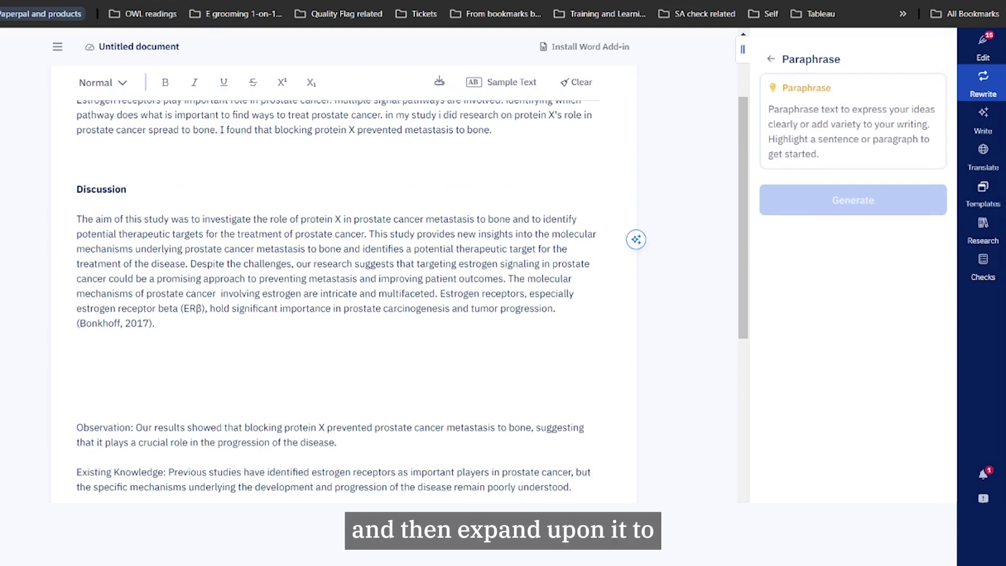
scroll(343, 288, up, 1)
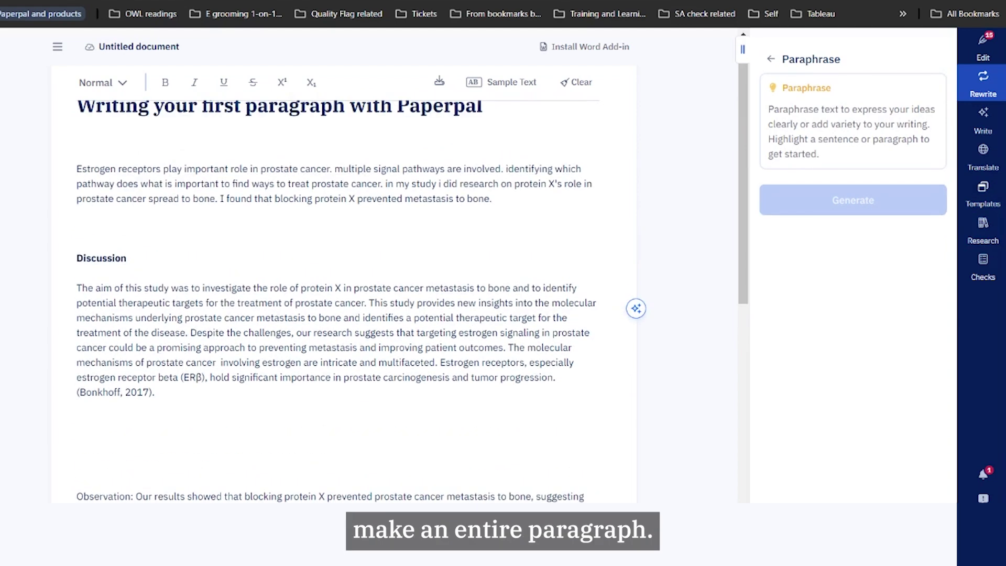